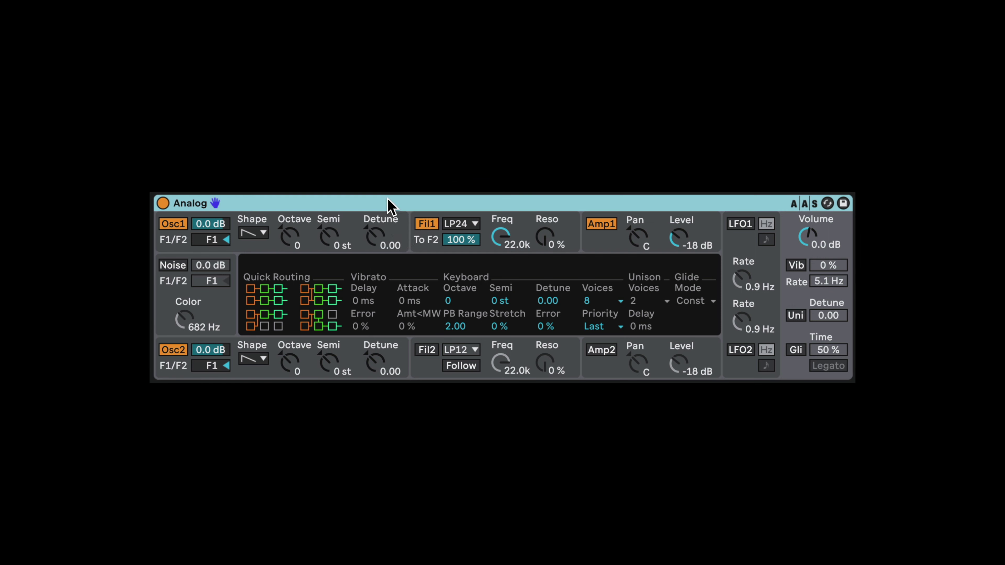
Step: Set the frequency of Analog's first filter to 712 Hz
{"action": "left_click", "coordinate": [529, 223]}
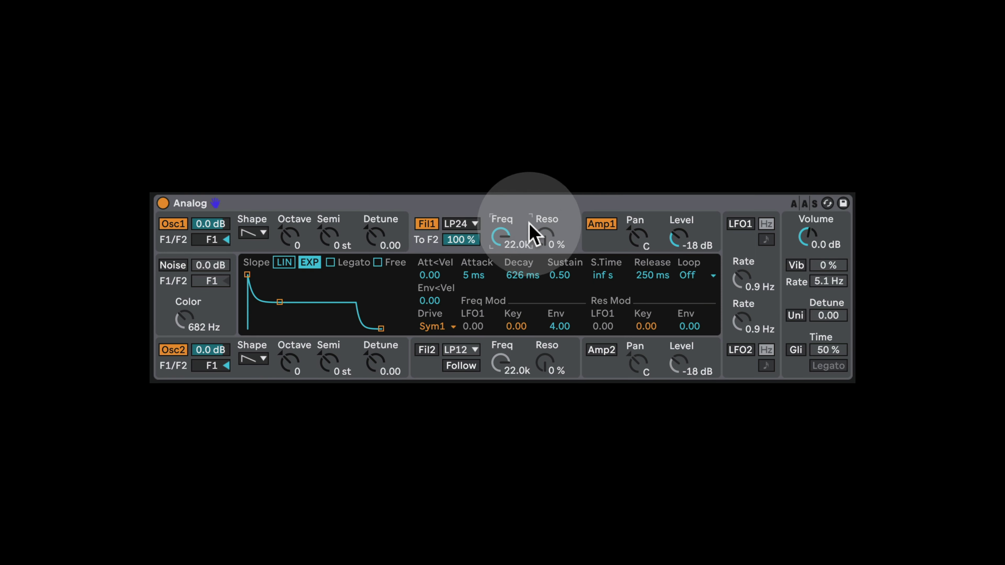
{"action": "mouse_move", "coordinate": [504, 238]}
{"action": "left_mouse_down"}
{"action": "mouse_move", "coordinate": [505, 295]}
{"action": "mouse_move", "coordinate": [505, 238]}
{"action": "left_mouse_up"}
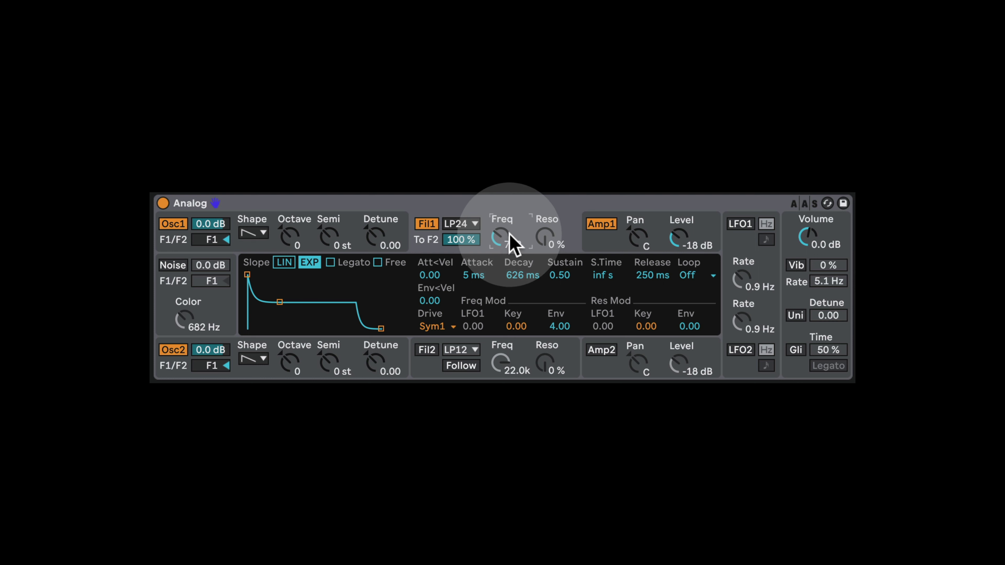
Step: Turn off oscillator 2 and choose the sawtooth shape for oscillator 1
{"action": "left_click", "coordinate": [176, 350]}
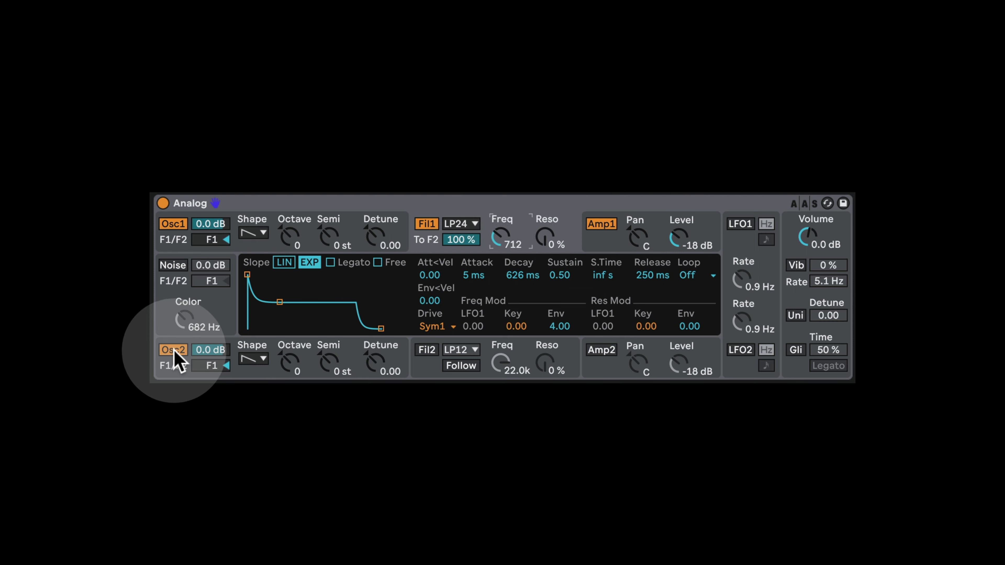
{"action": "left_click", "coordinate": [174, 349]}
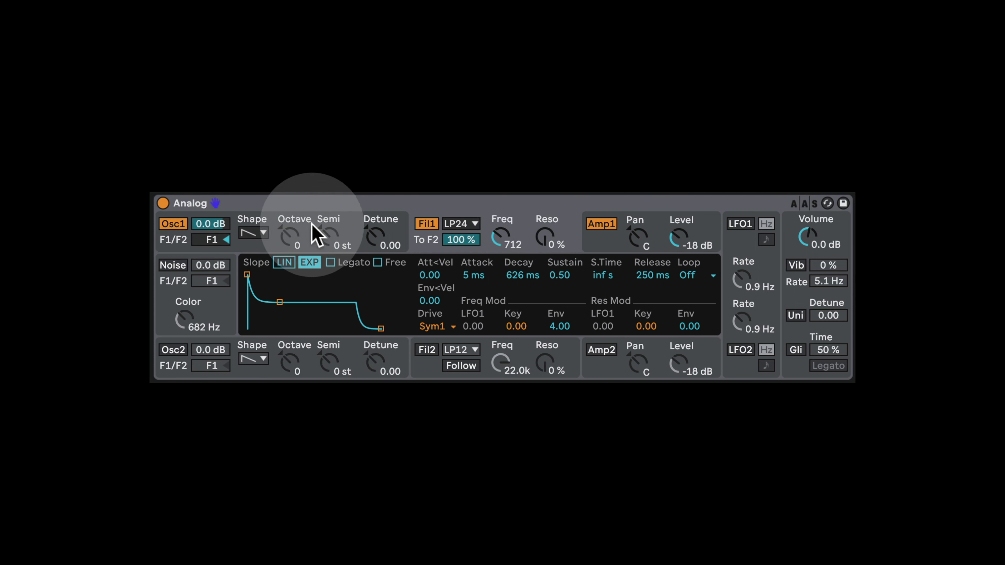
{"action": "left_click", "coordinate": [263, 232]}
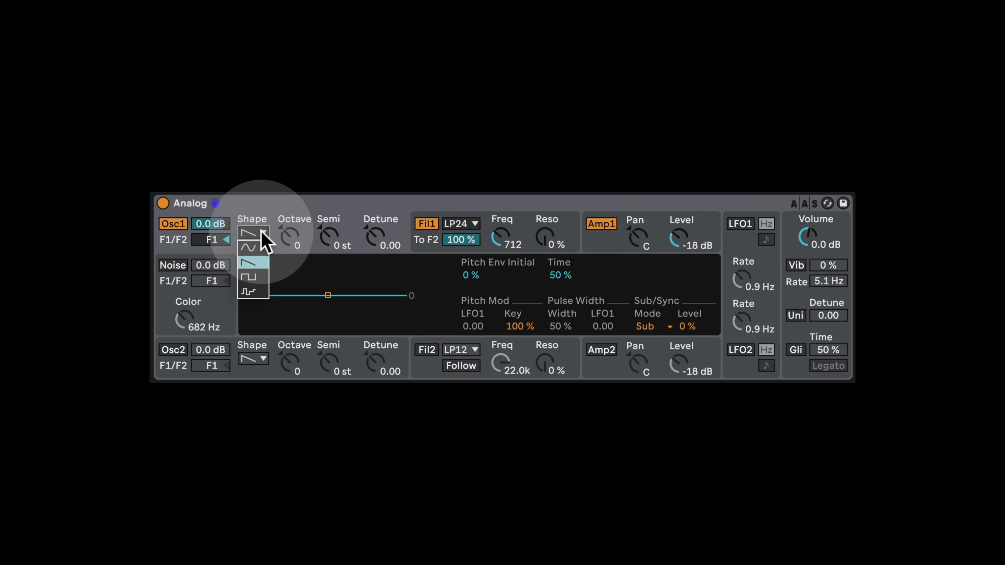
{"action": "left_click", "coordinate": [257, 263]}
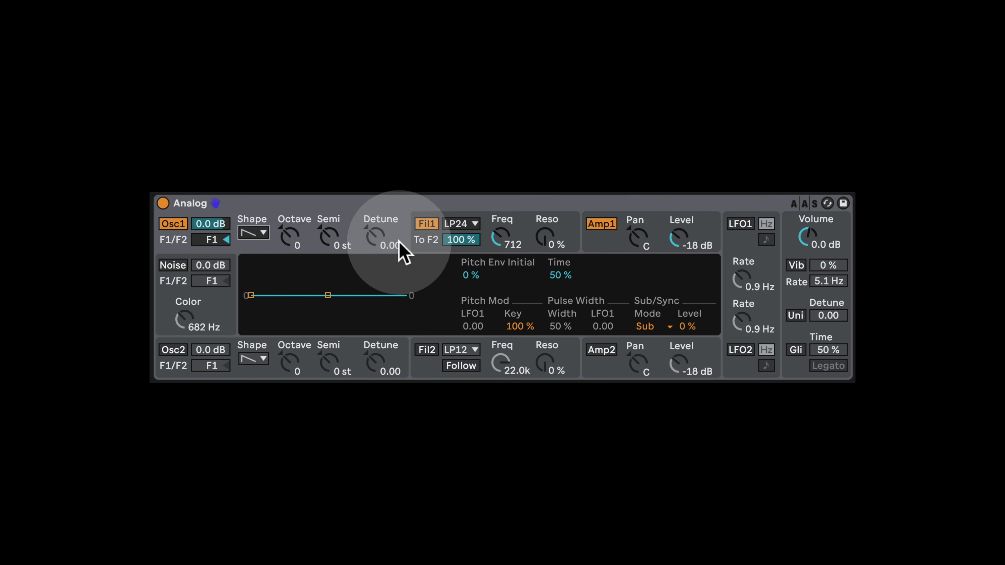
Step: Set the first filter envelope's attack to 31 ms and its sustain to 0.78
{"action": "left_click", "coordinate": [517, 226]}
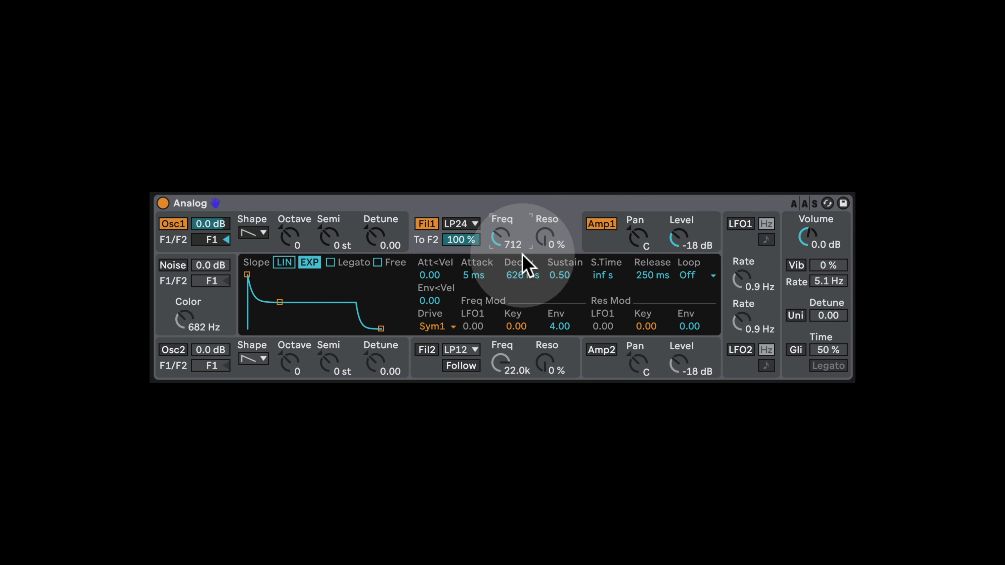
{"action": "left_click_drag", "start_coordinate": [486, 283], "coordinate": [487, 277]}
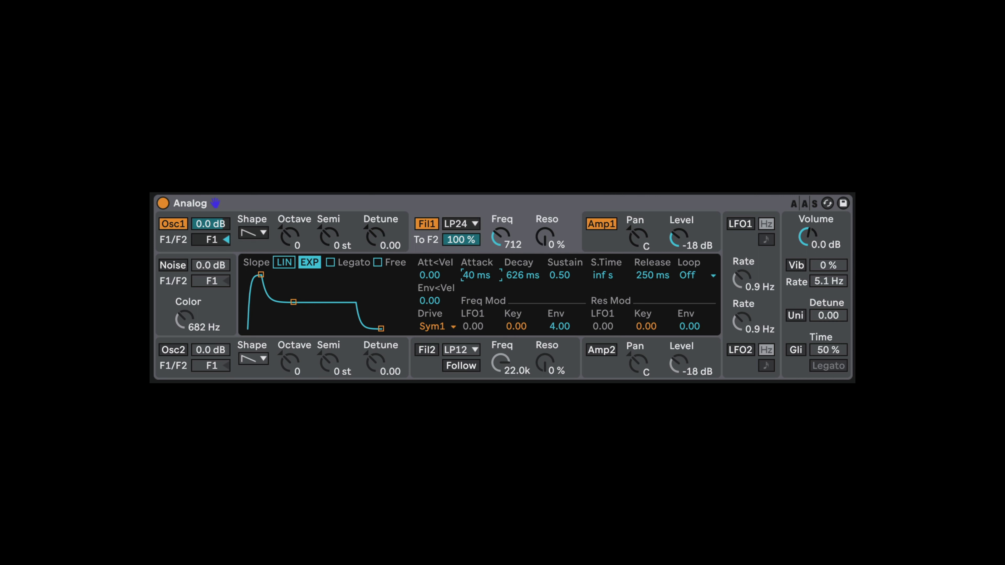
{"action": "left_click_drag", "start_coordinate": [484, 283], "coordinate": [485, 288]}
{"action": "mouse_move", "coordinate": [564, 279]}
{"action": "left_mouse_down"}
{"action": "mouse_move", "coordinate": [565, 259]}
{"action": "mouse_move", "coordinate": [564, 276]}
{"action": "left_mouse_up"}
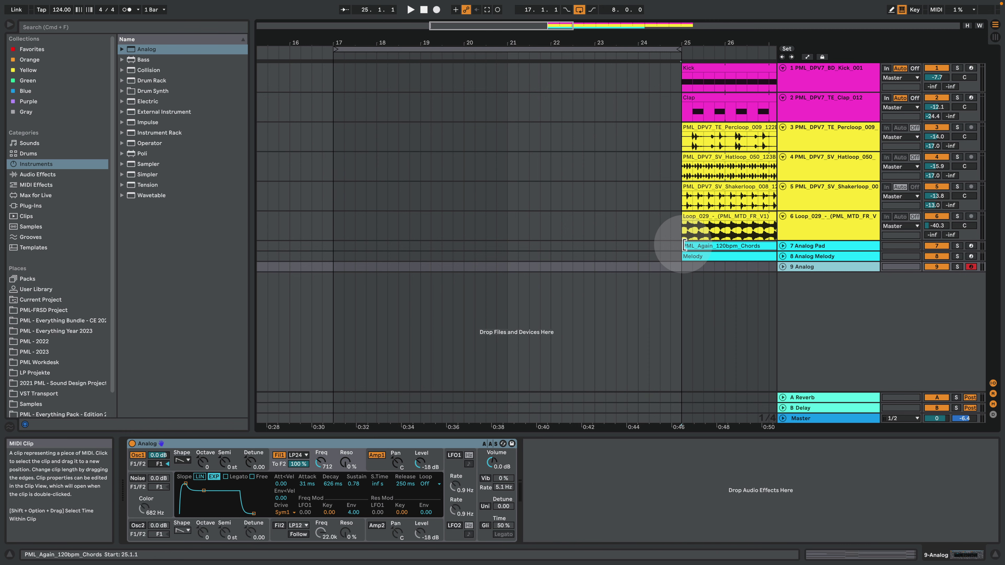
Step: Copy the PML_Again_120bpm_Chords clip to bar 17 of the 9 Analog track and unfold that track
{"action": "left_click", "coordinate": [705, 242]}
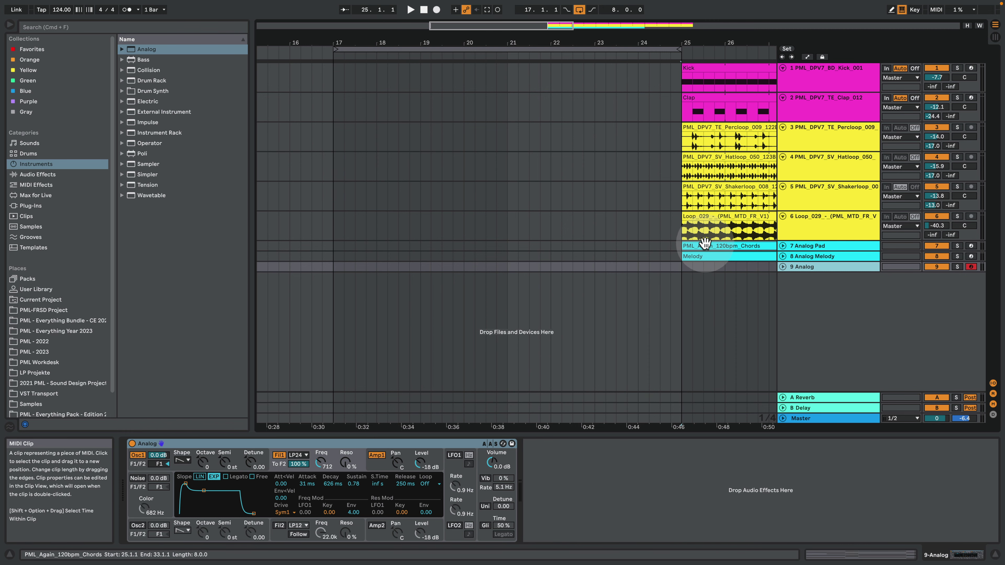
{"action": "left_click_drag", "start_coordinate": [713, 243], "coordinate": [381, 271]}
{"action": "left_click", "coordinate": [782, 266]}
Step: Open the notes of the chords clip on the Analog track and play the chords back
{"action": "double_click", "coordinate": [454, 303]}
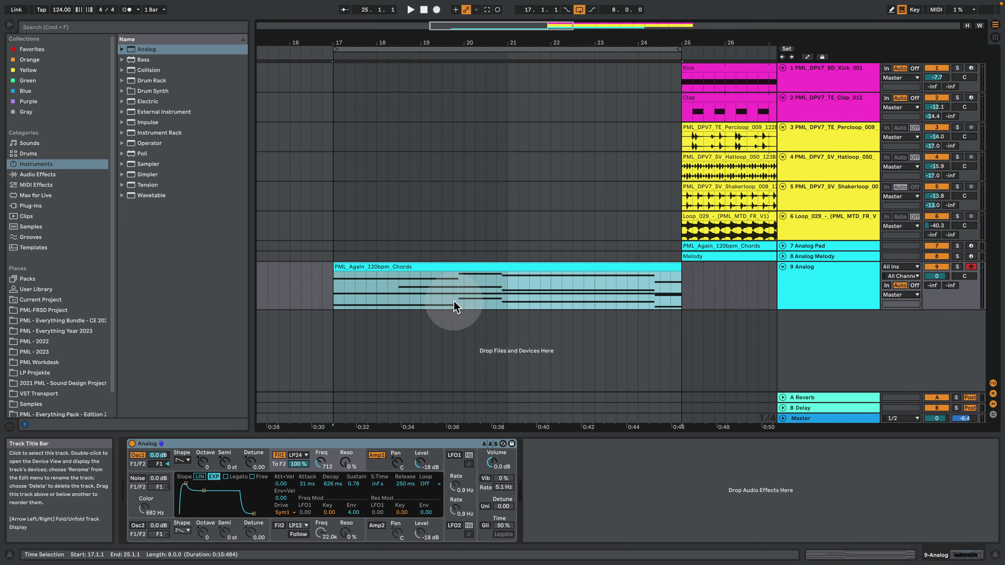
{"action": "left_click", "coordinate": [496, 198]}
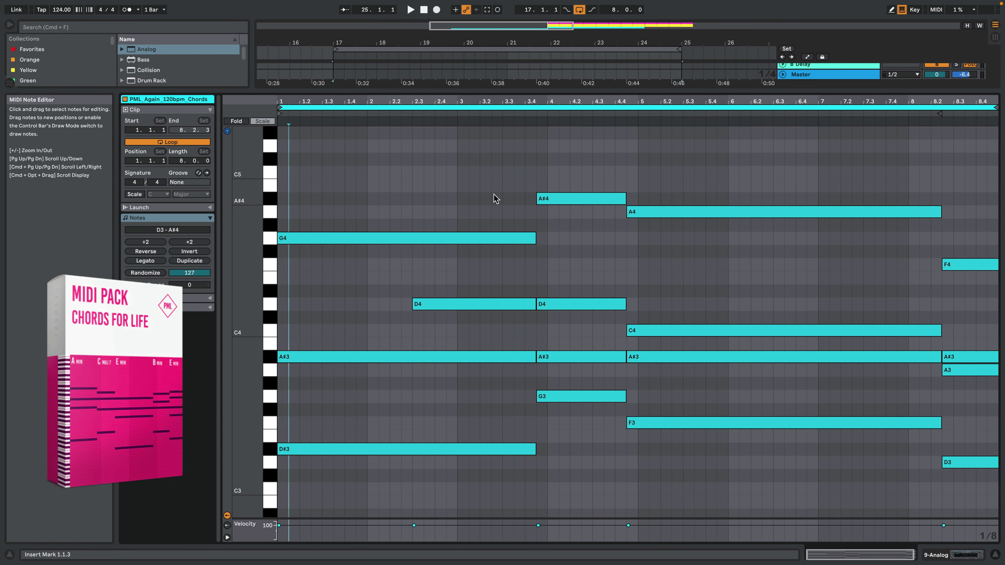
{"action": "left_click", "coordinate": [497, 196]}
{"action": "left_click", "coordinate": [425, 138]}
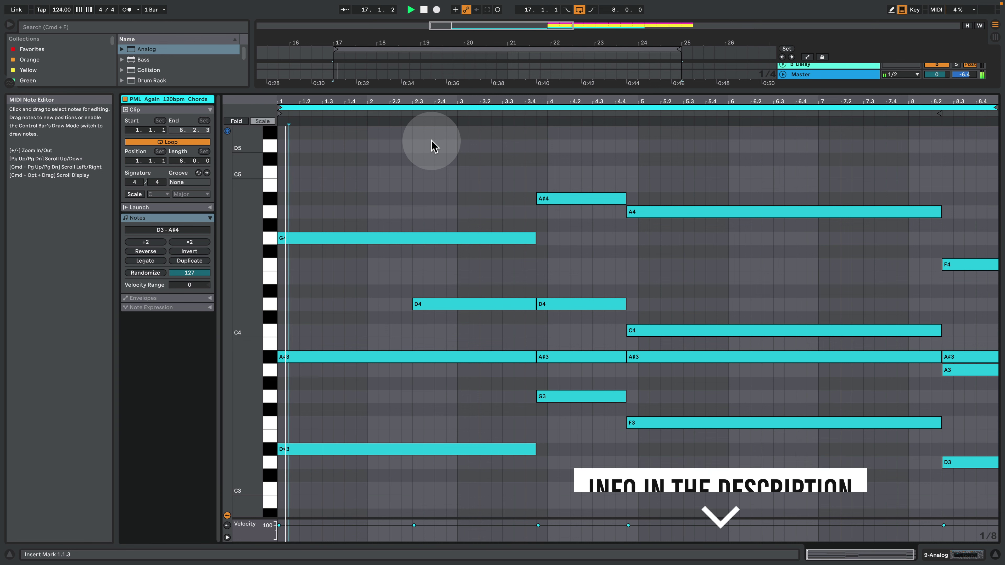
{"action": "key", "text": "space"}
Step: Set oscillator 1's octave to -1 in Analog and play the chords to hear the lower pitch
{"action": "left_click", "coordinate": [940, 558]}
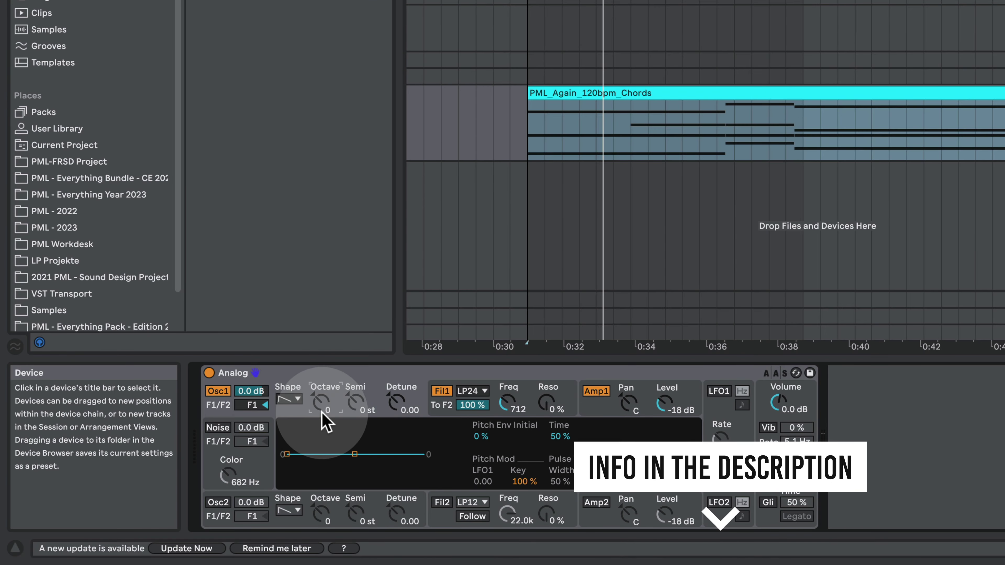
{"action": "left_click_drag", "start_coordinate": [322, 413], "coordinate": [323, 419]}
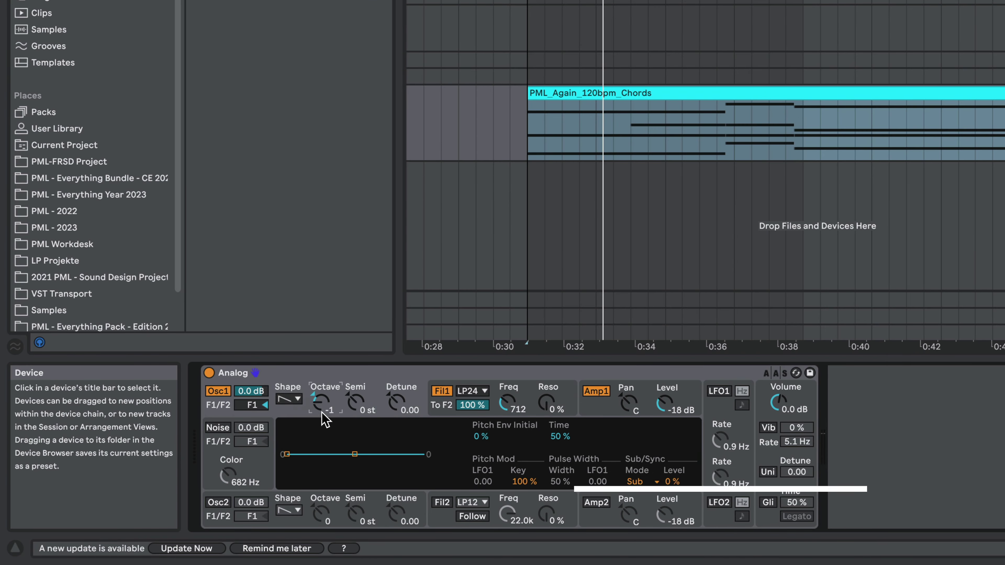
{"action": "key", "text": "space"}
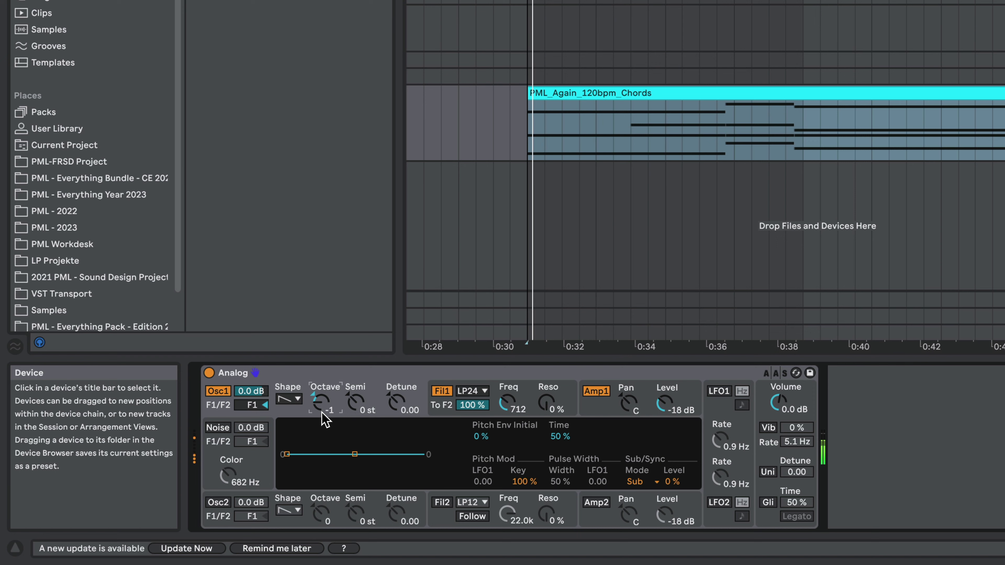
{"action": "double_click", "coordinate": [647, 93]}
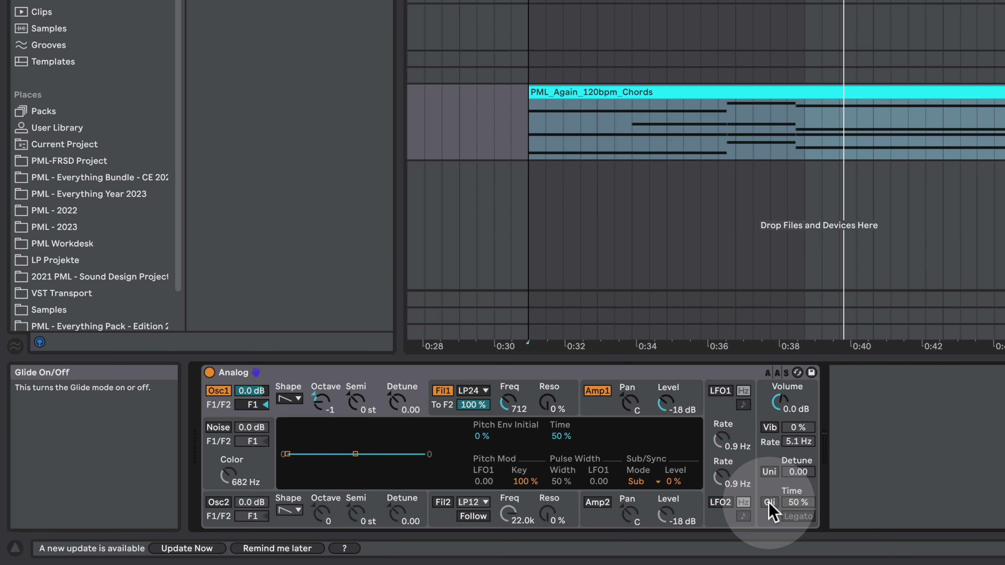
Step: Enable Analog's glide with a time of 45 % and play the chords clip
{"action": "left_click", "coordinate": [769, 502]}
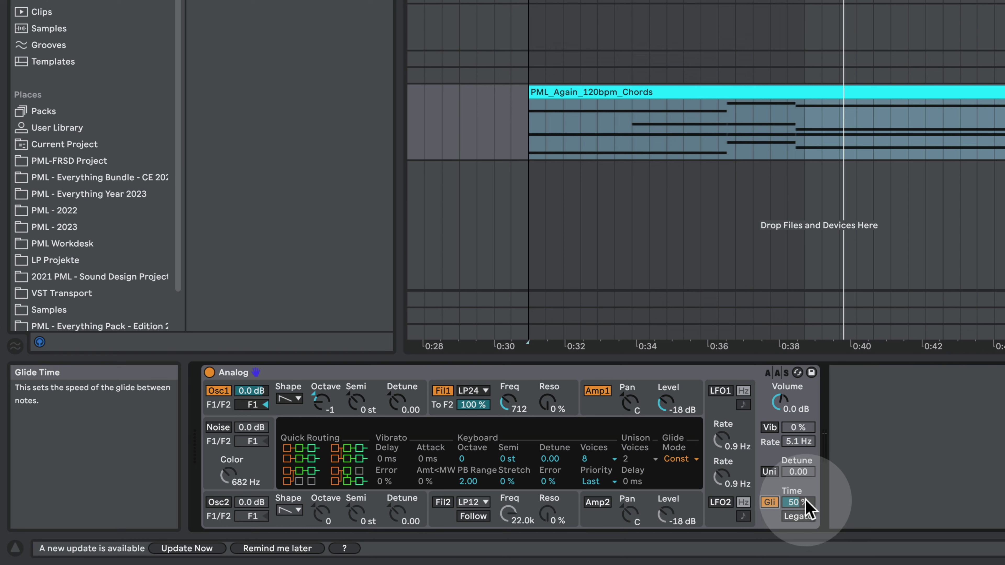
{"action": "left_click_drag", "start_coordinate": [813, 498], "coordinate": [814, 502]}
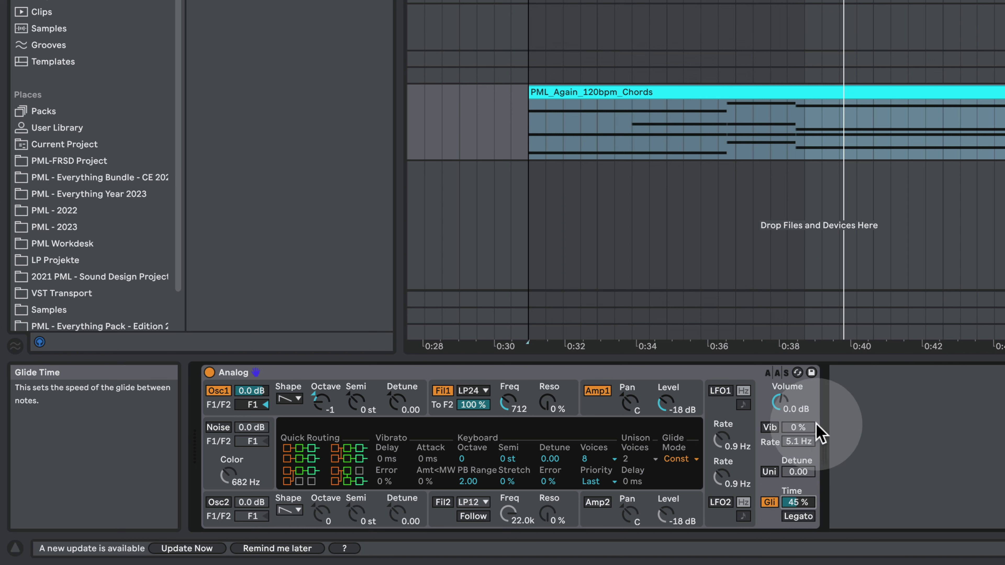
{"action": "left_click", "coordinate": [770, 121]}
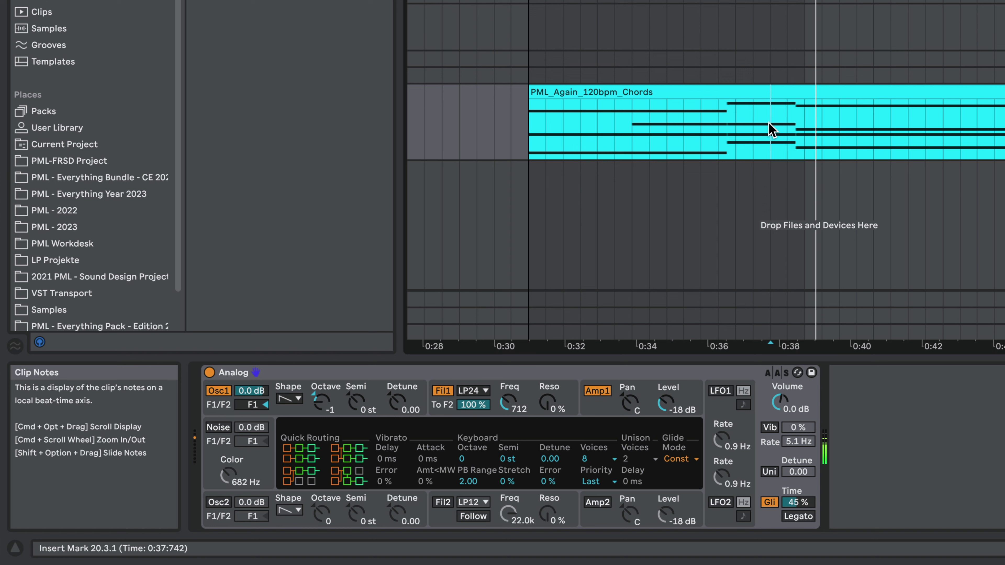
{"action": "key", "text": "space"}
{"action": "key", "text": "space"}
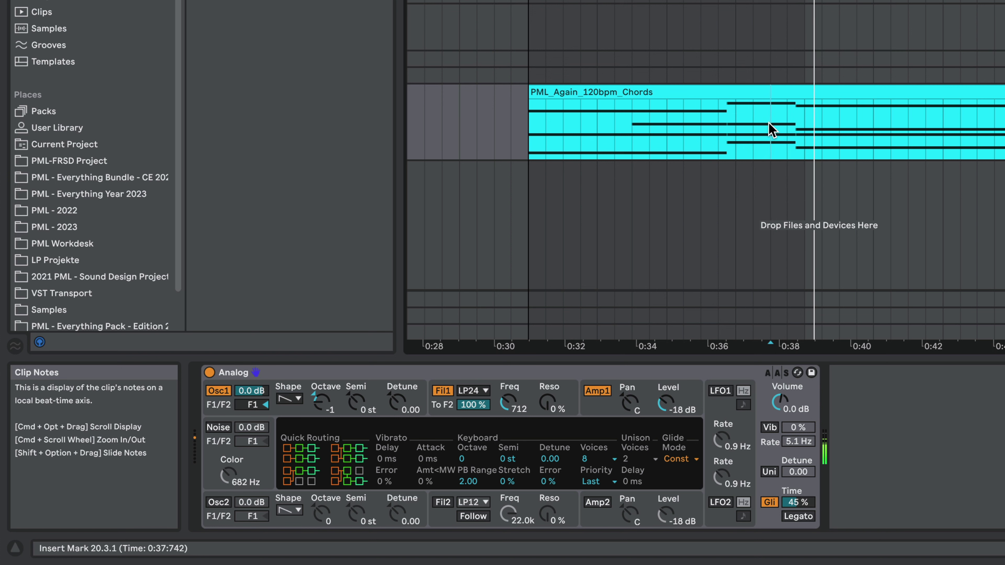
Step: Enable Analog's vibrato and set its amount to 39 %
{"action": "left_click", "coordinate": [798, 415]}
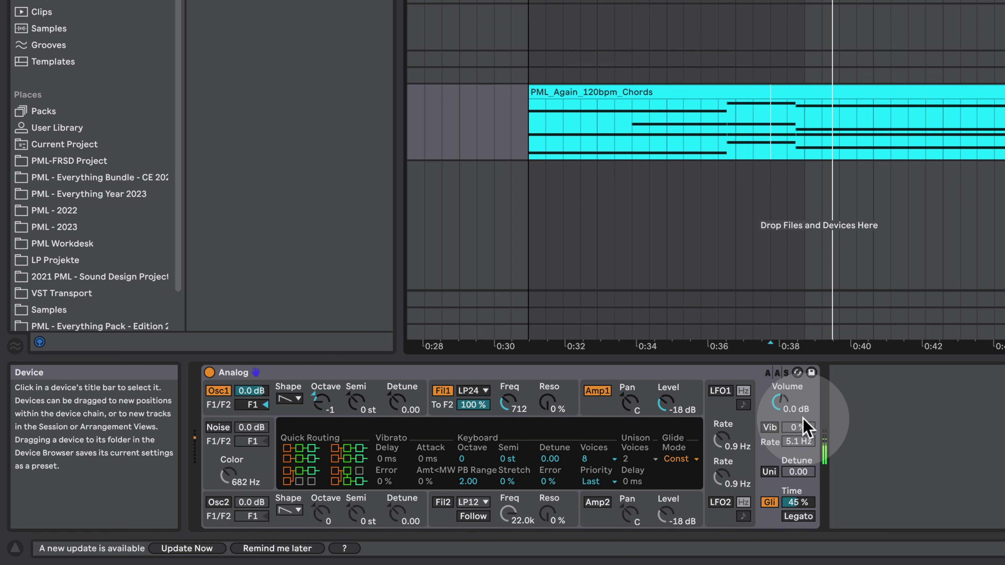
{"action": "left_click", "coordinate": [773, 429]}
{"action": "left_click_drag", "start_coordinate": [806, 428], "coordinate": [798, 416]}
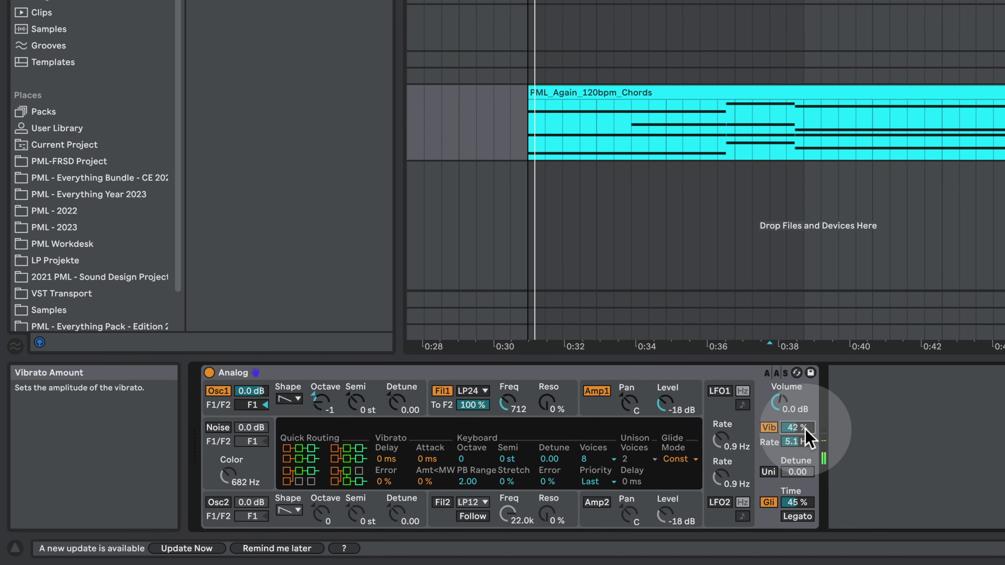
{"action": "left_click_drag", "start_coordinate": [806, 429], "coordinate": [806, 431]}
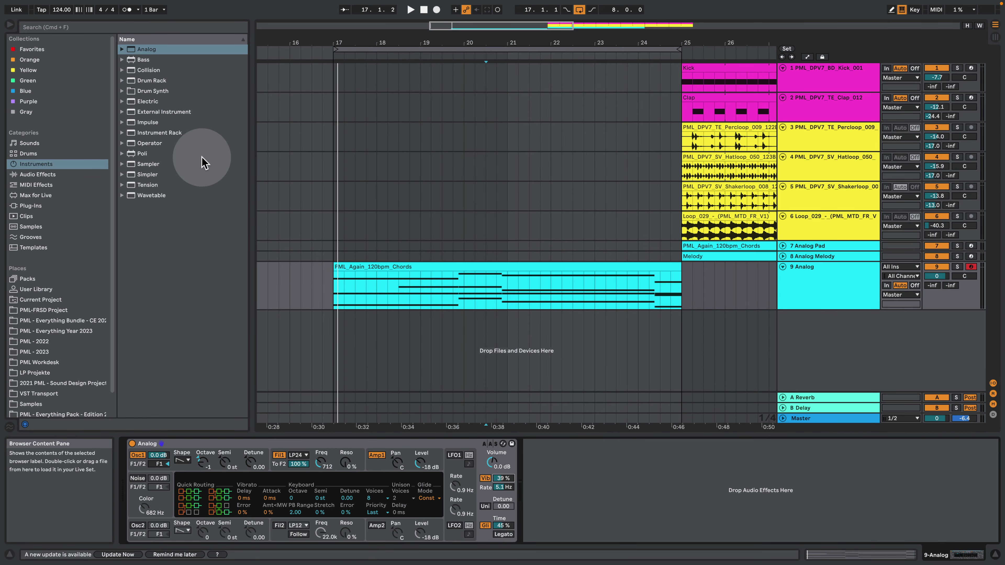
Step: Search the audio effects for "rever" and add Reverb after Analog on the 9 Analog track
{"action": "left_click", "coordinate": [63, 173]}
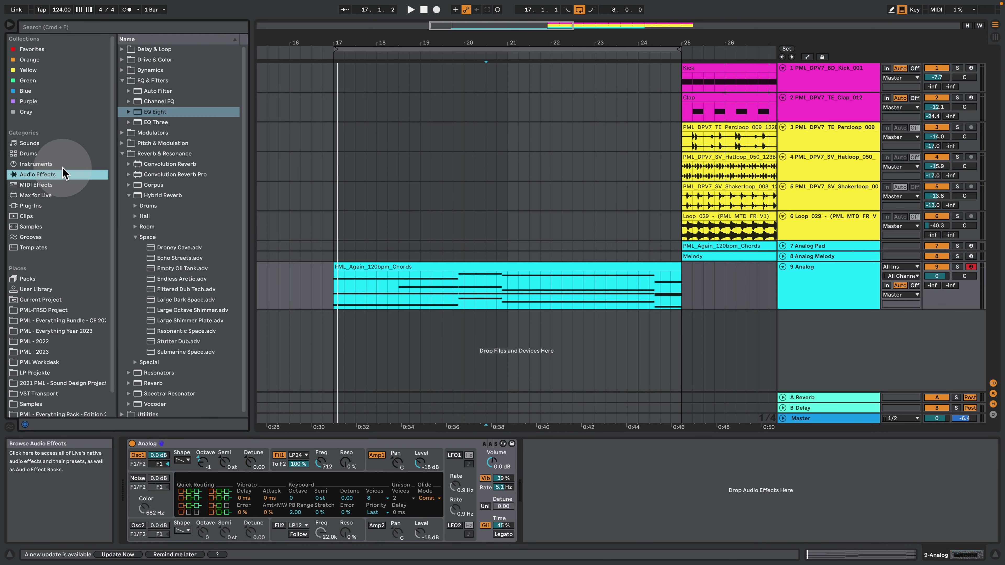
{"action": "left_click", "coordinate": [137, 27]}
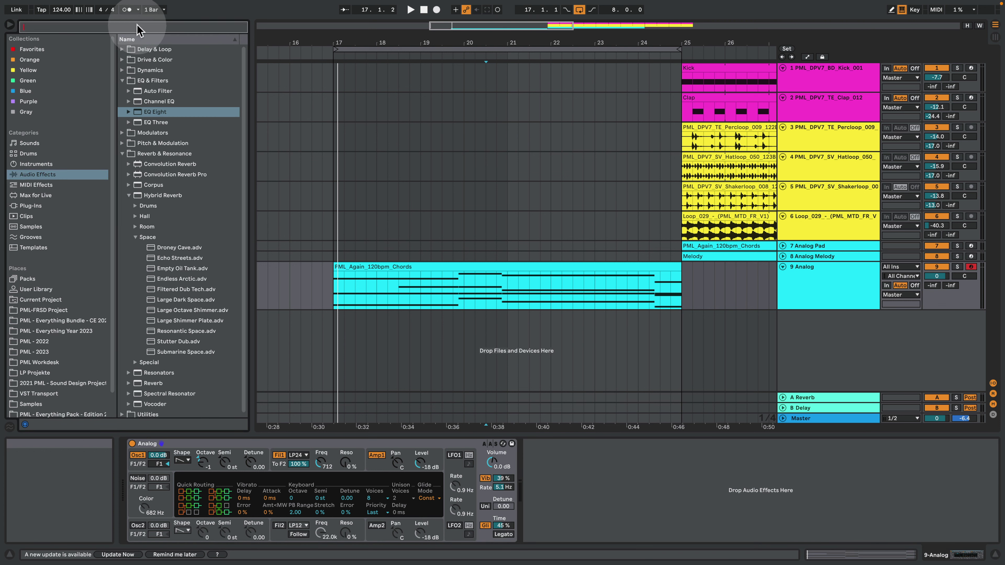
{"action": "type", "text": "rever"}
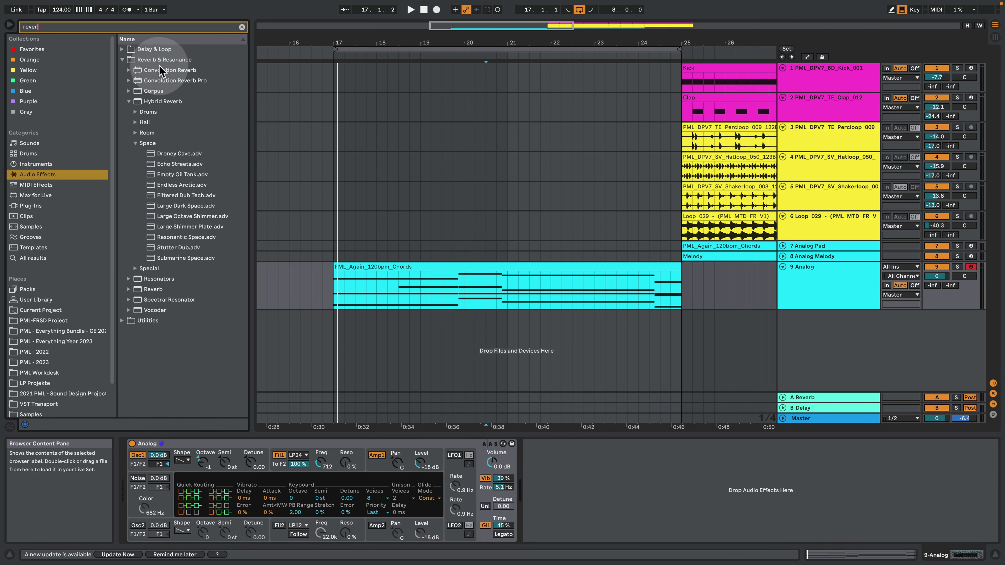
{"action": "mouse_move", "coordinate": [142, 123]}
{"action": "left_mouse_down"}
{"action": "mouse_move", "coordinate": [526, 392]}
{"action": "mouse_move", "coordinate": [565, 451]}
{"action": "left_mouse_up"}
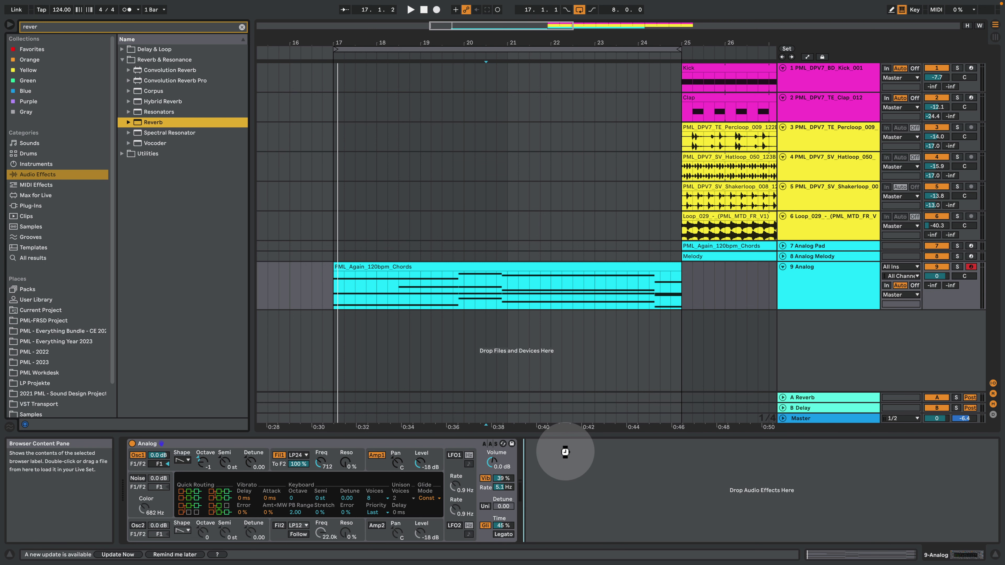
Step: Set the Reverb's decay time to 2.20 s and dry/wet to 31 % while the chords play
{"action": "key", "text": "space"}
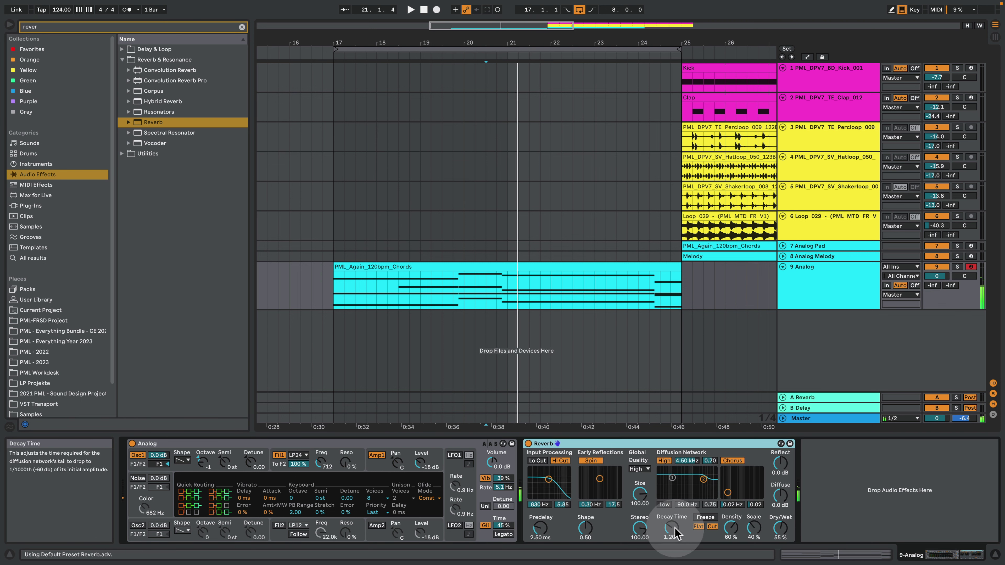
{"action": "left_click_drag", "start_coordinate": [676, 534], "coordinate": [677, 523]}
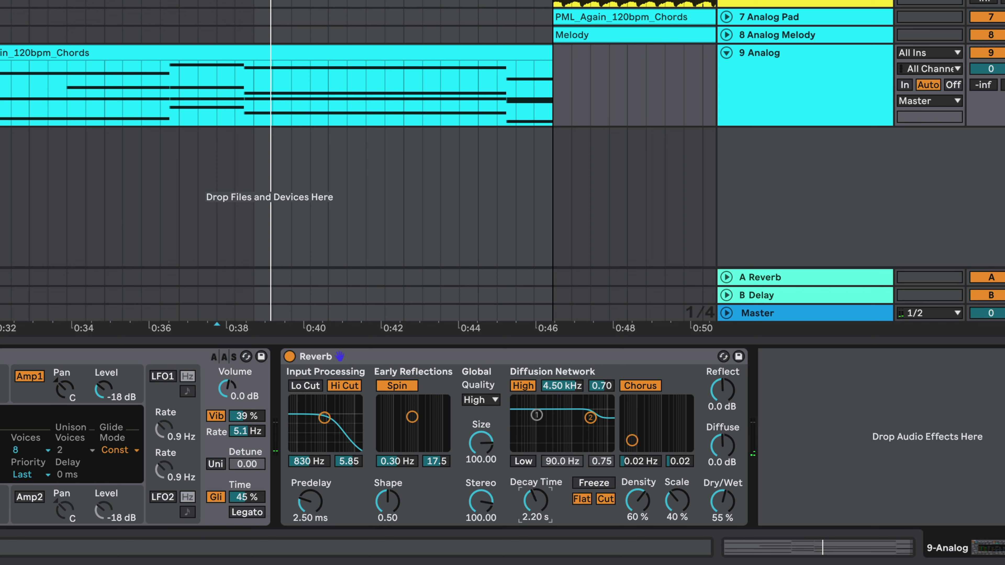
{"action": "left_click_drag", "start_coordinate": [723, 505], "coordinate": [723, 511]}
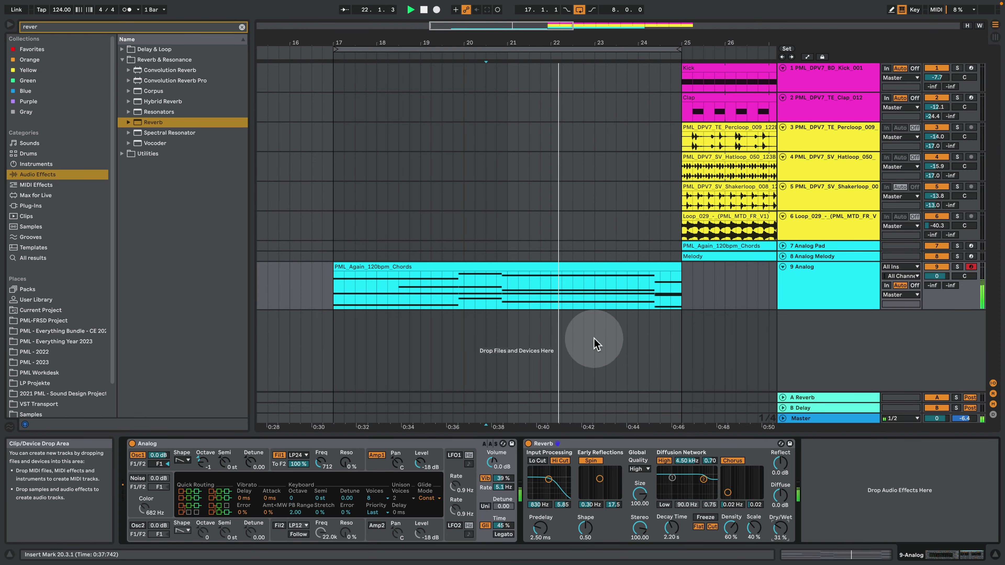
Step: Extend the start of the Kick clip back to bar 17 and place the playback position there
{"action": "left_click", "coordinate": [684, 70]}
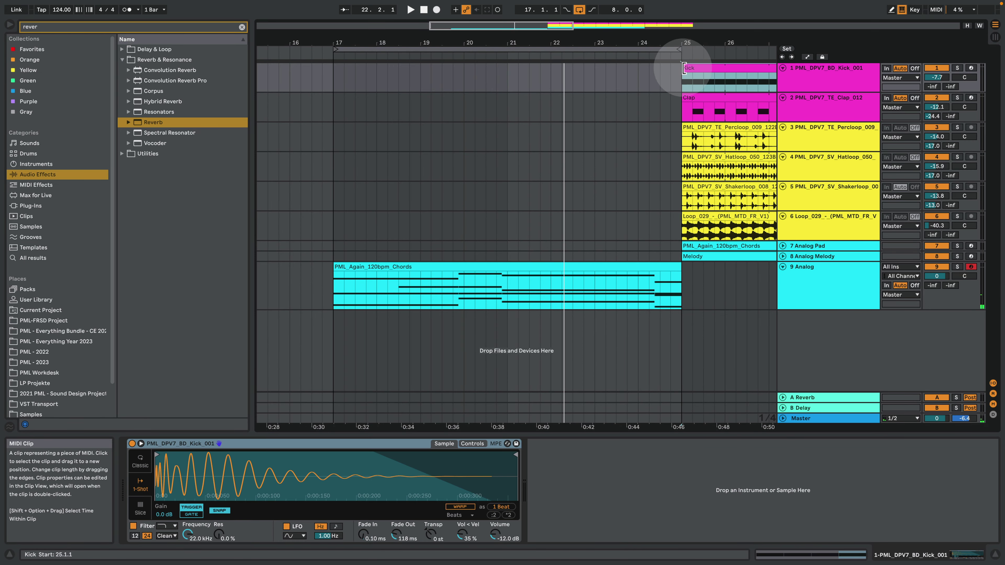
{"action": "left_click_drag", "start_coordinate": [687, 67], "coordinate": [333, 85]}
{"action": "left_click", "coordinate": [334, 85]}
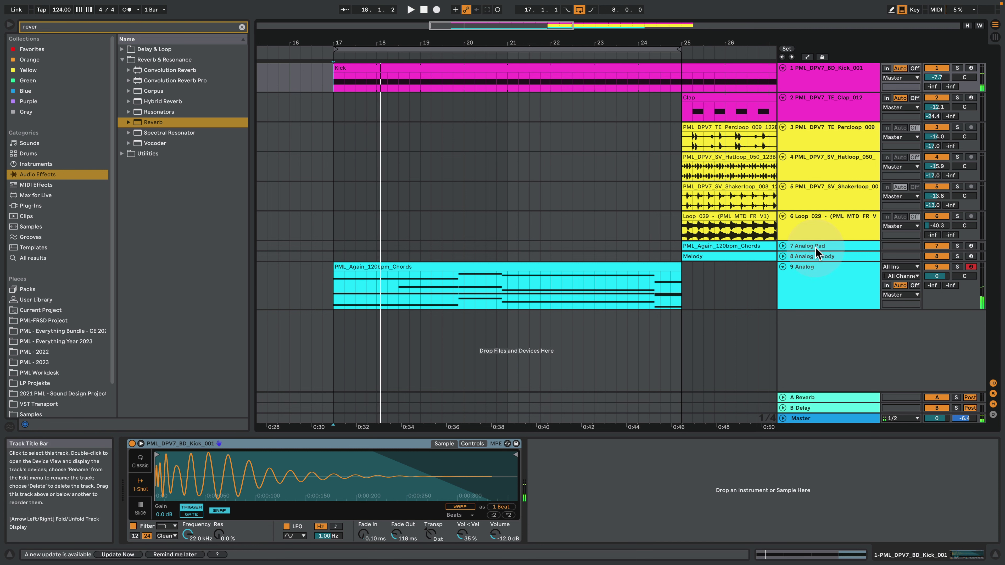
{"action": "left_click", "coordinate": [817, 274]}
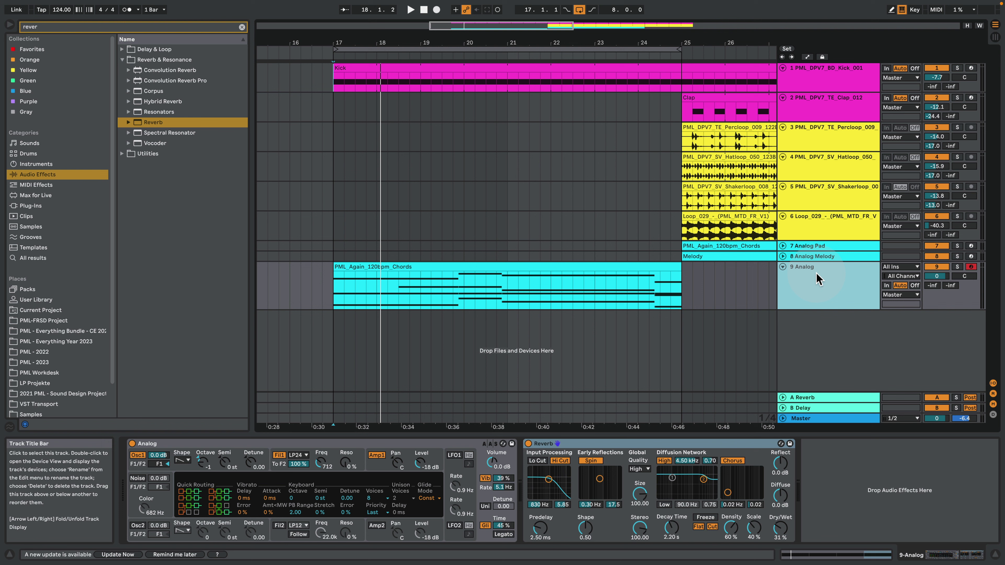
{"action": "left_click", "coordinate": [823, 248]}
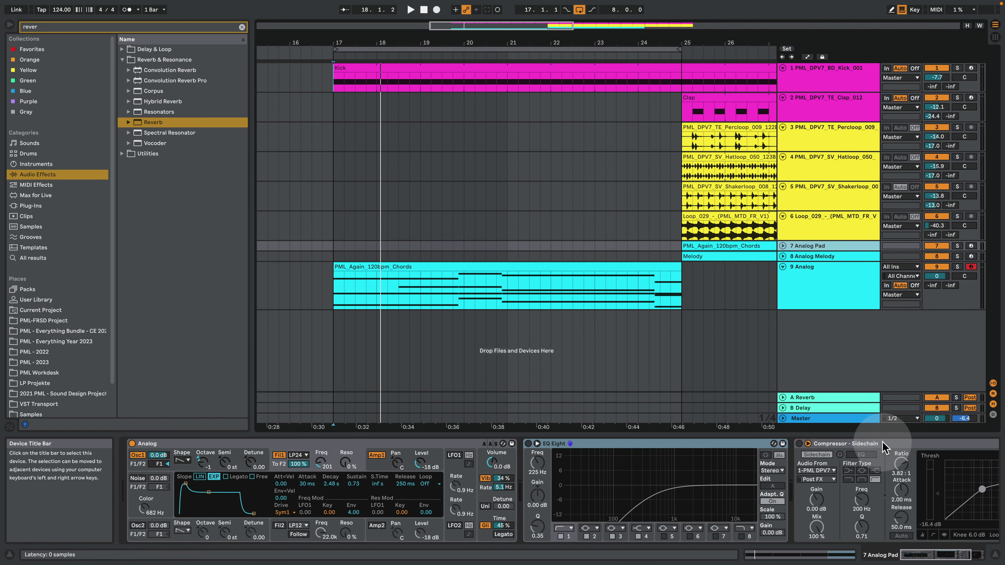
{"action": "left_click_drag", "start_coordinate": [885, 448], "coordinate": [831, 309]}
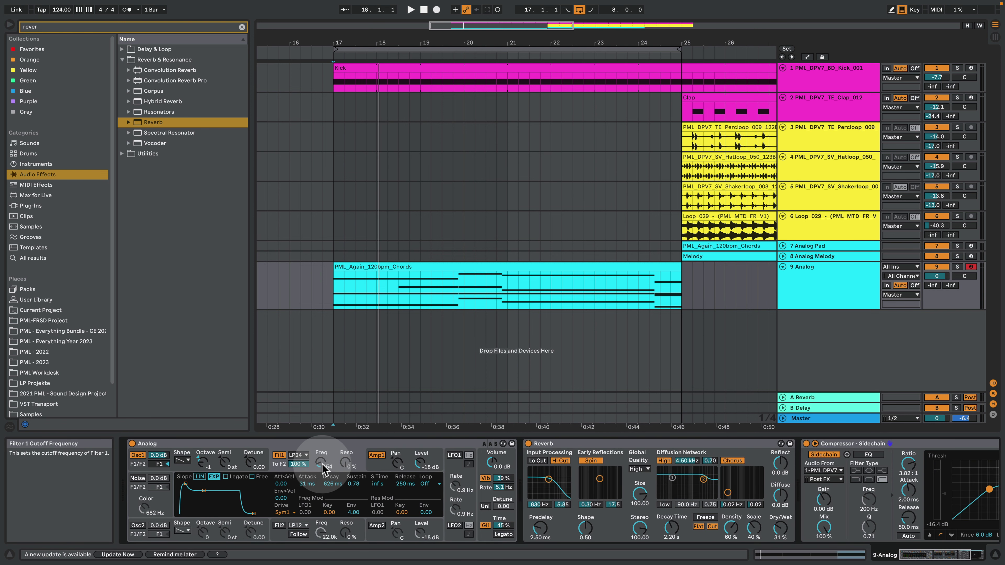
Step: Set Analog's filter 1 cutoff to 447 Hz on the 9 Analog track while the chords and kick play
{"action": "key", "text": "space"}
{"action": "left_click_drag", "start_coordinate": [323, 464], "coordinate": [323, 453]}
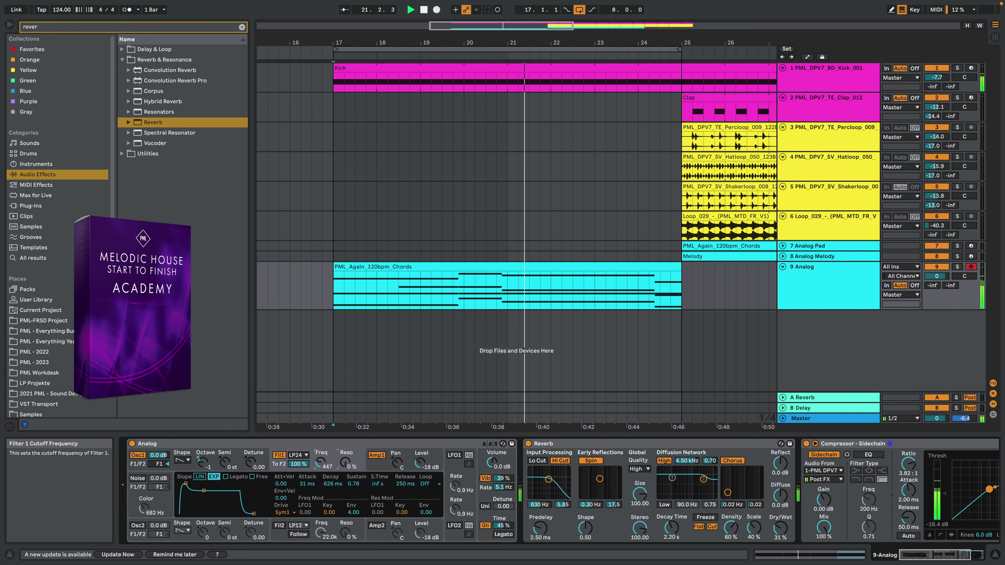
{"action": "key", "text": "space"}
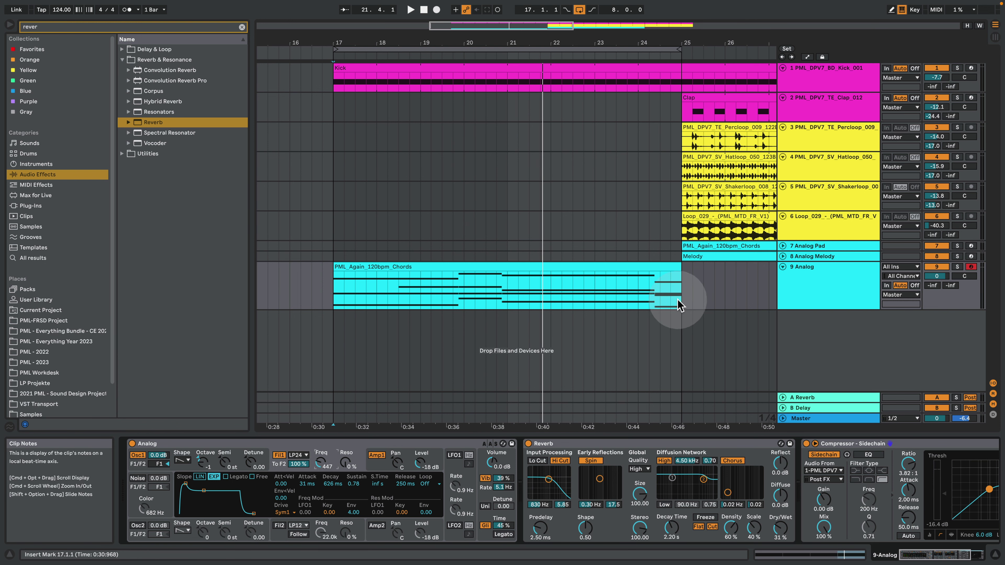
Step: Duplicate the 9 Analog track as Analog Bass and delete the upper chord notes from its clip, leaving only the bass notes
{"action": "right_click", "coordinate": [801, 271]}
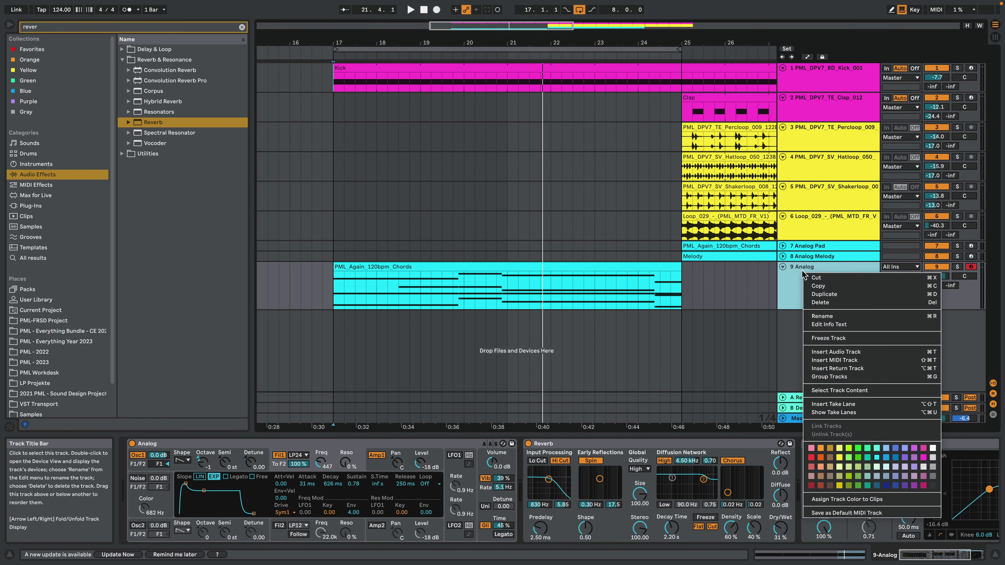
{"action": "left_click", "coordinate": [848, 294]}
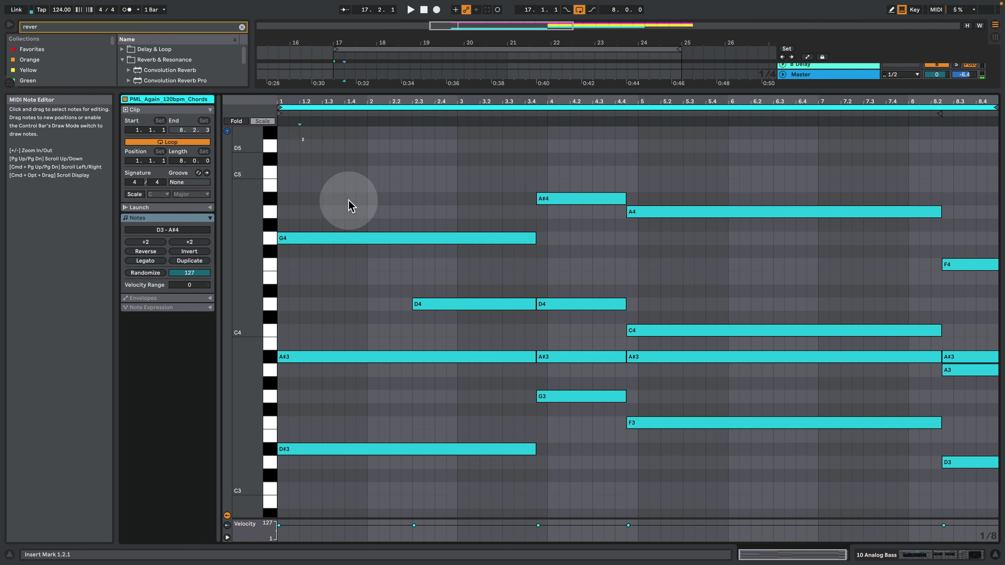
{"action": "left_click_drag", "start_coordinate": [293, 154], "coordinate": [987, 386]}
{"action": "key", "text": "Delete"}
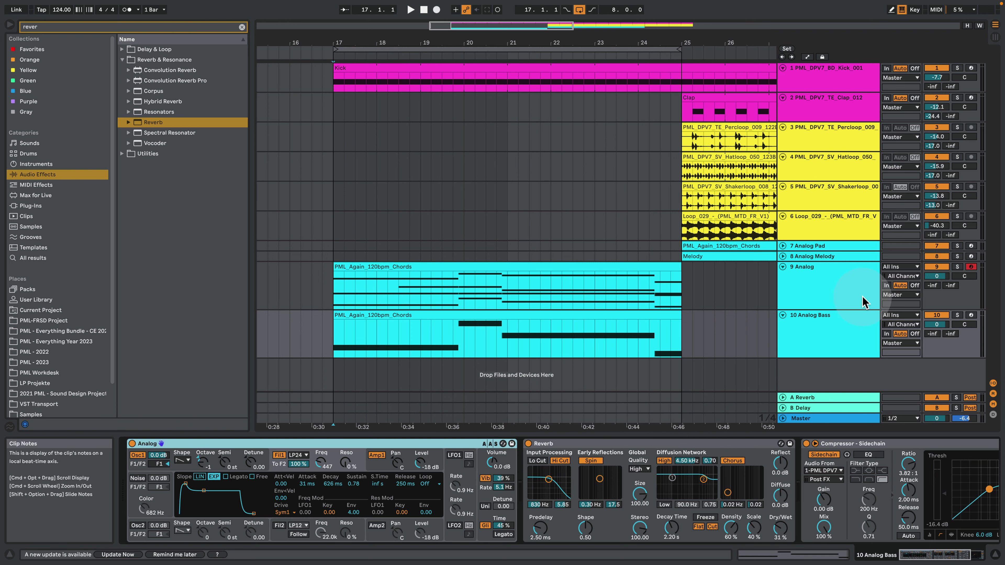
Step: On the 10 Analog Bass track, switch off and collapse Reverb and set Analog's oscillator 1 octave to -2 and filter 1 cutoff to 99 Hz
{"action": "left_click", "coordinate": [854, 317]}
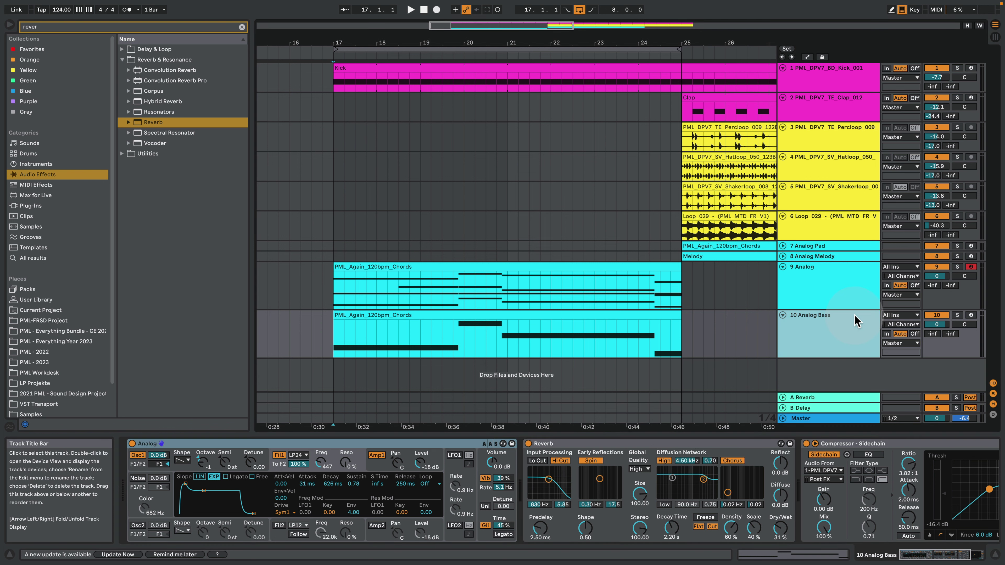
{"action": "double_click", "coordinate": [575, 445]}
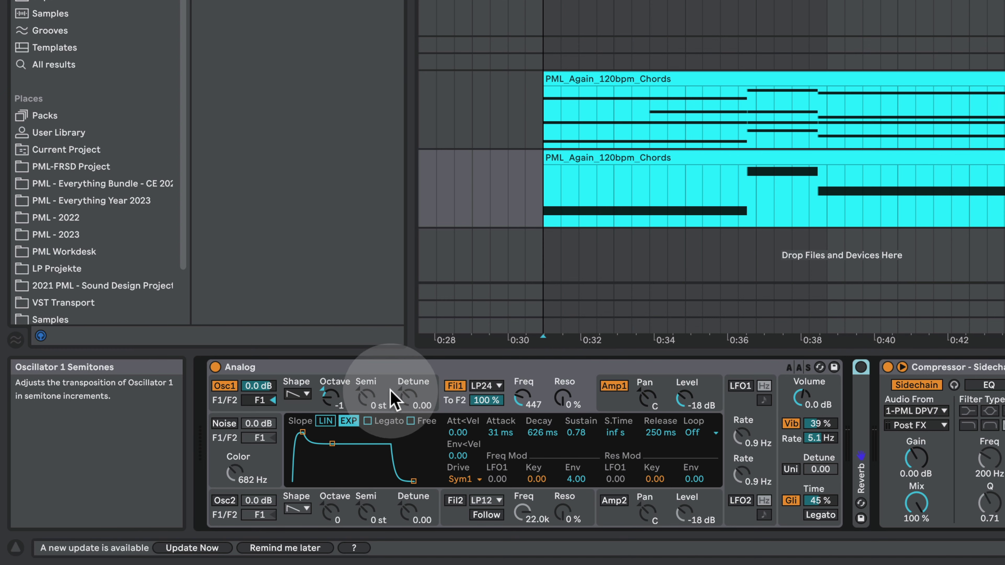
{"action": "left_click", "coordinate": [331, 394]}
{"action": "key", "text": "Down"}
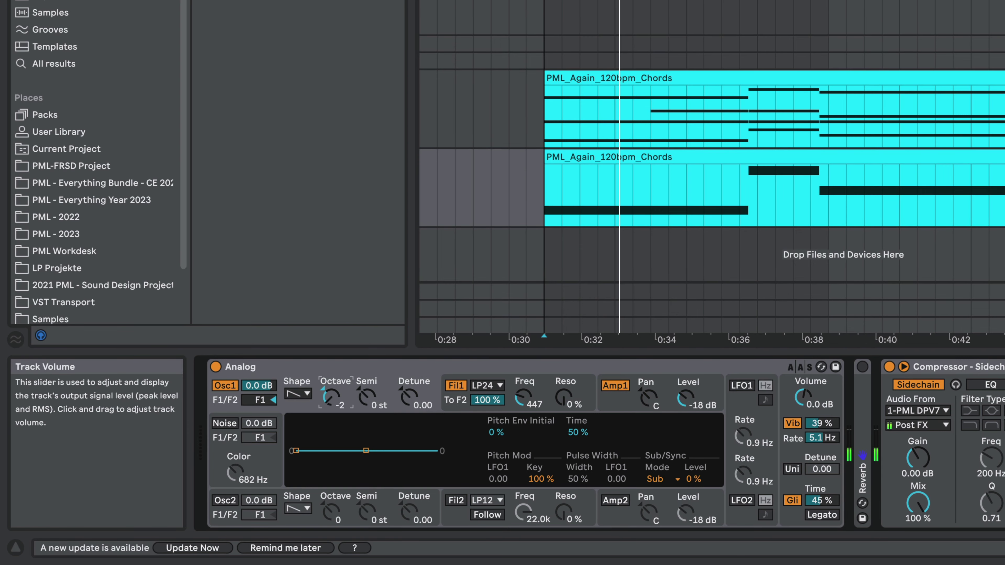
{"action": "key", "text": "space"}
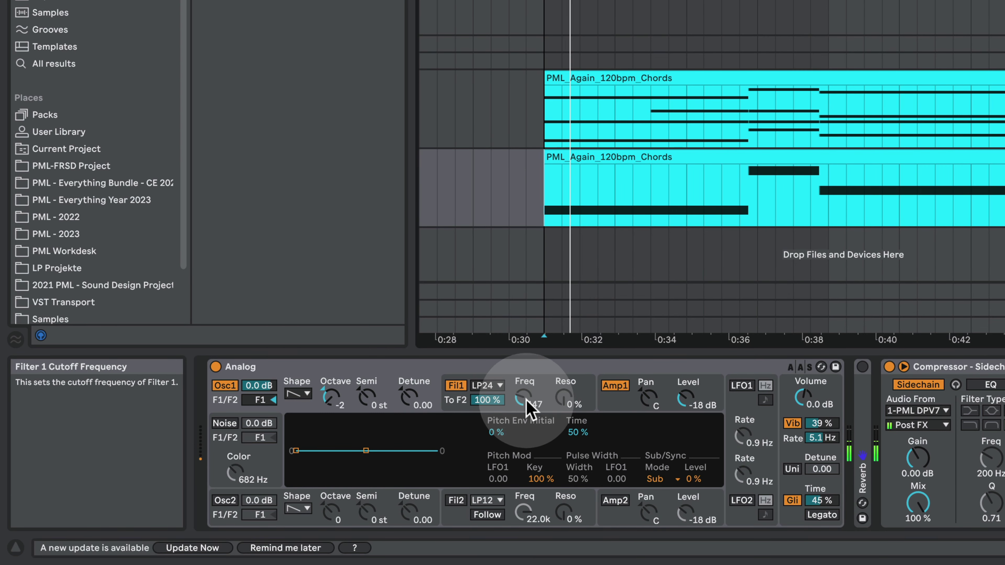
{"action": "left_click_drag", "start_coordinate": [532, 408], "coordinate": [533, 423]}
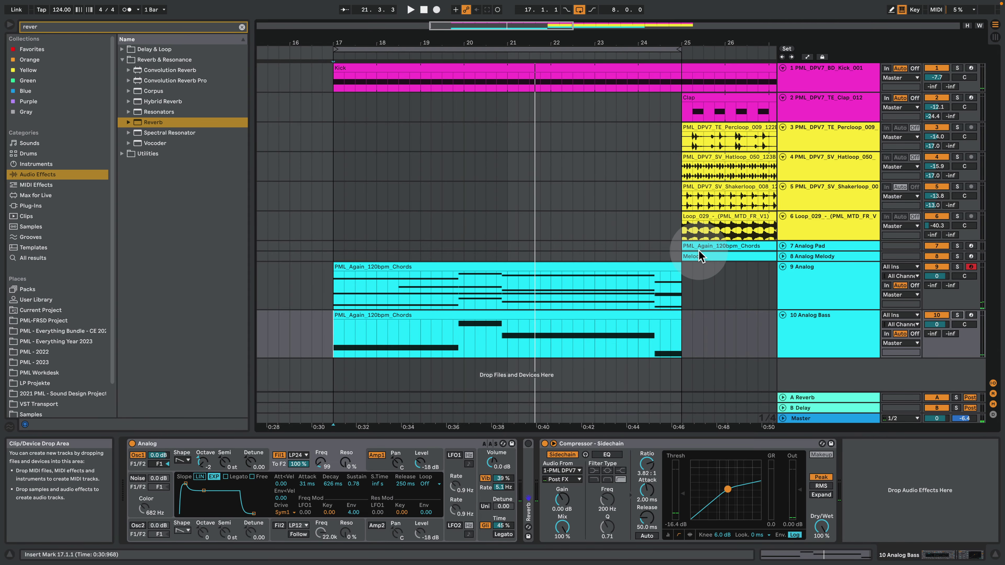
Step: Duplicate the 9 Analog track as Analog Melody and place the copy below the Analog Bass track
{"action": "left_click", "coordinate": [807, 275]}
{"action": "right_click", "coordinate": [807, 277]}
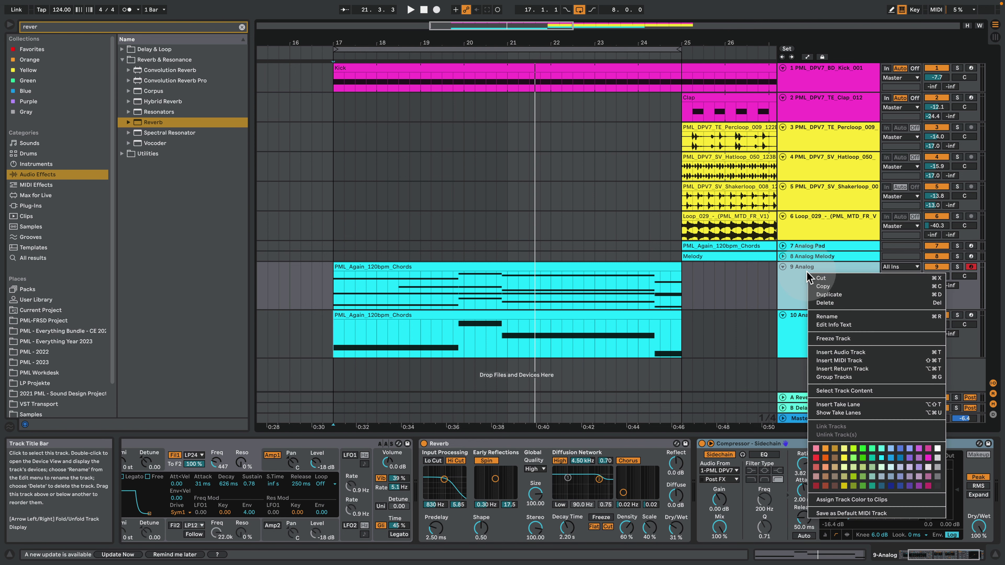
{"action": "left_click", "coordinate": [853, 295]}
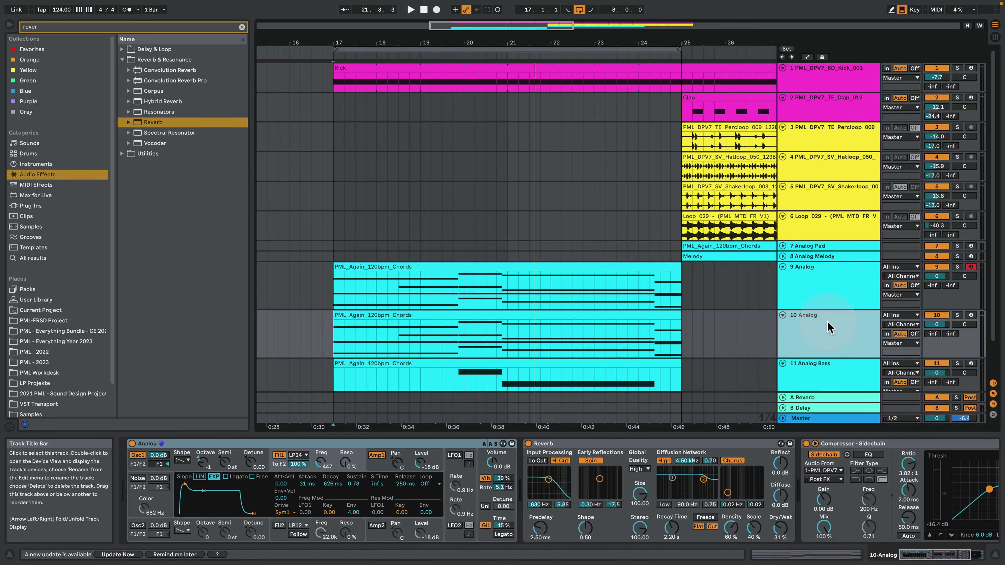
{"action": "left_click_drag", "start_coordinate": [830, 405], "coordinate": [838, 342]}
Step: Copy the Melody clip from 8 Analog Melody over the chords clip at bar 17 of 11 Analog Melody, and play that track soloed
{"action": "left_click", "coordinate": [728, 242]}
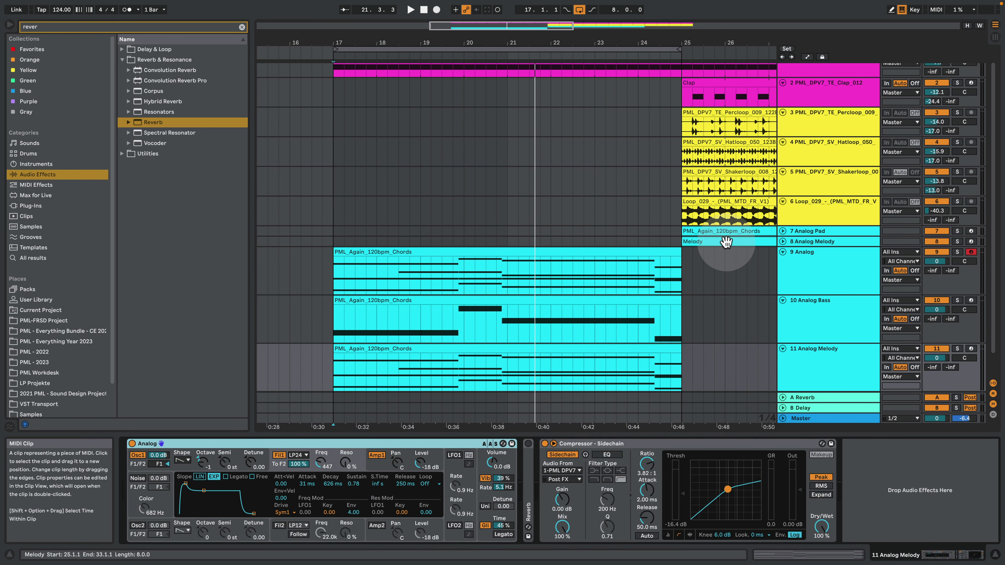
{"action": "left_click_drag", "start_coordinate": [726, 242], "coordinate": [375, 359]}
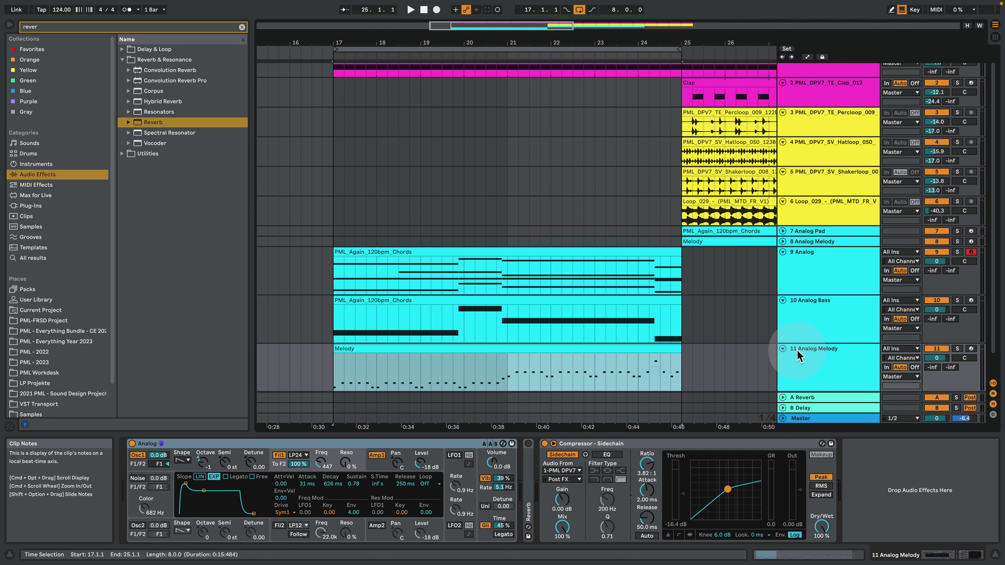
{"action": "left_click", "coordinate": [957, 348]}
{"action": "key", "text": "space"}
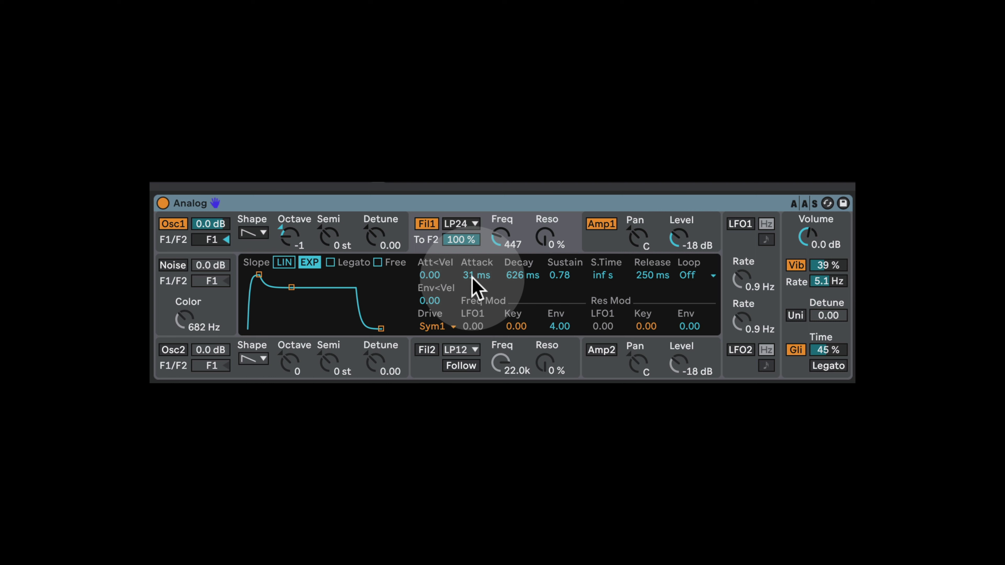
Step: Set filter 1's envelope to 6 ms attack, 464 ms decay and 0.00 sustain, and turn off Analog's vibrato and glide
{"action": "left_click", "coordinate": [472, 276]}
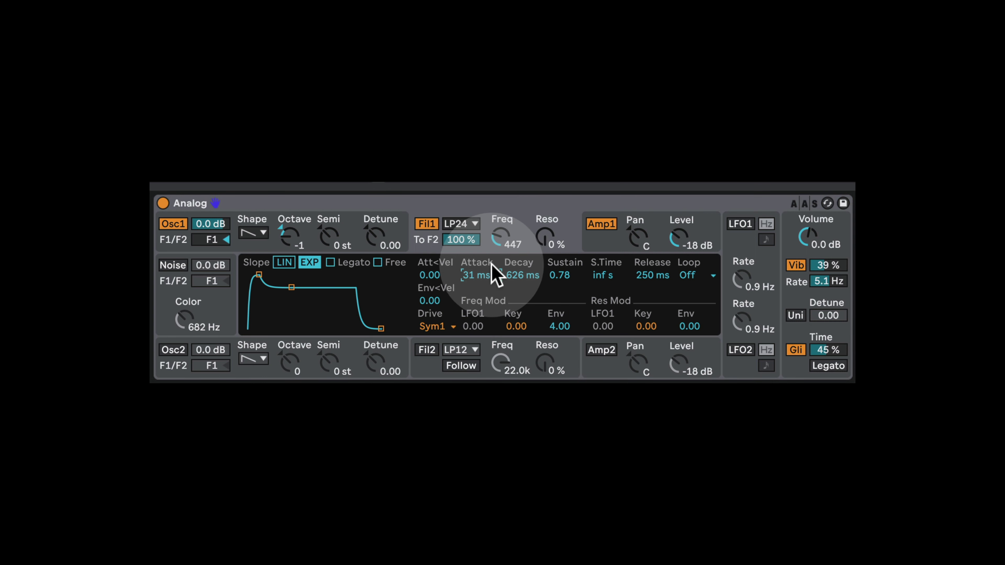
{"action": "mouse_move", "coordinate": [478, 275]}
{"action": "left_mouse_down"}
{"action": "mouse_move", "coordinate": [478, 293]}
{"action": "mouse_move", "coordinate": [493, 277]}
{"action": "left_mouse_up"}
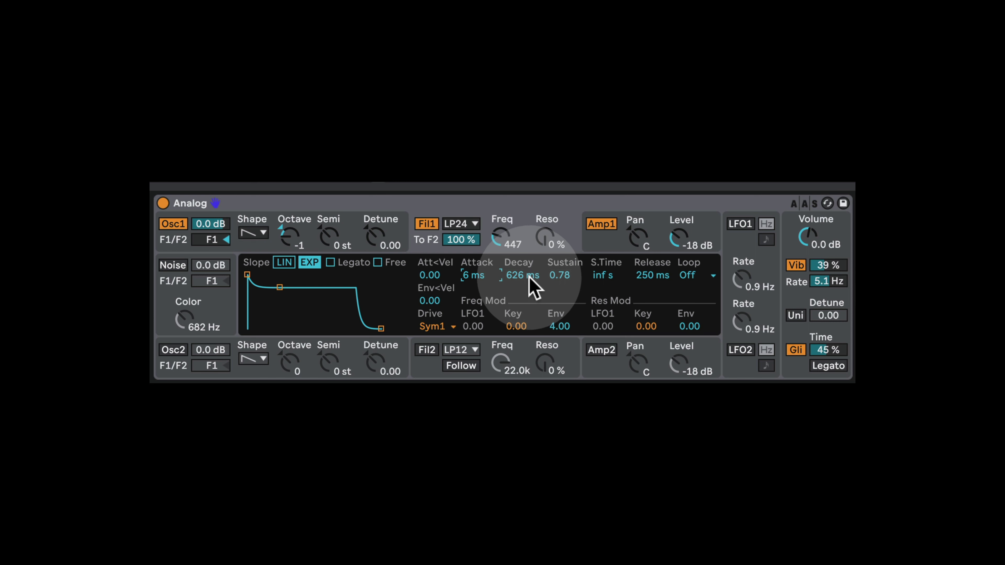
{"action": "left_click_drag", "start_coordinate": [530, 276], "coordinate": [530, 282]}
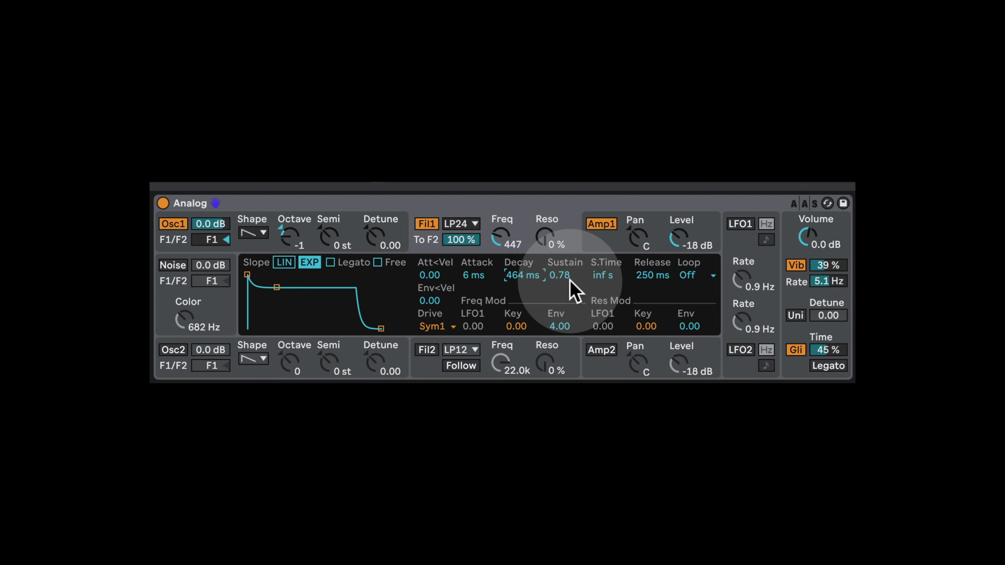
{"action": "left_click_drag", "start_coordinate": [566, 279], "coordinate": [568, 283]}
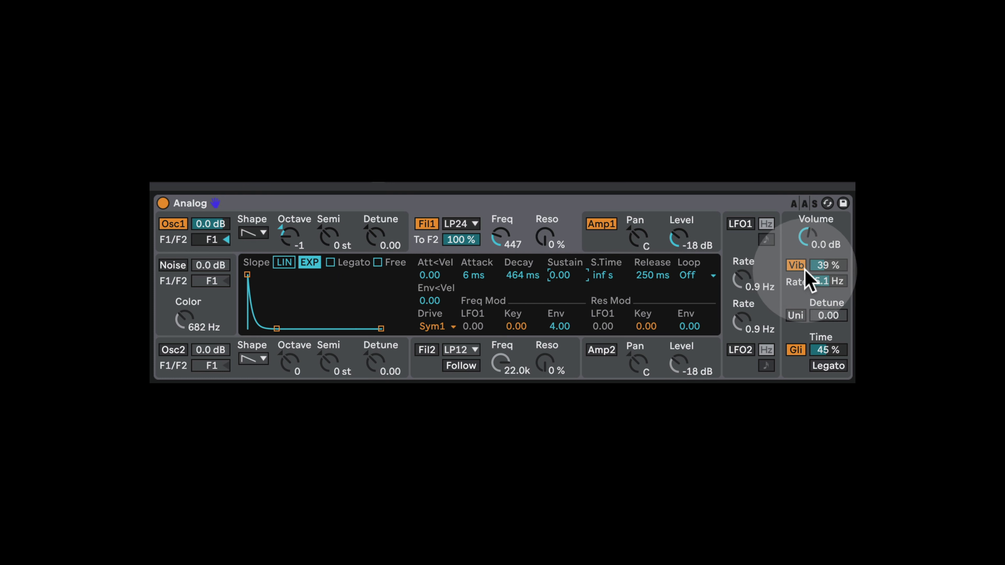
{"action": "left_click", "coordinate": [796, 265]}
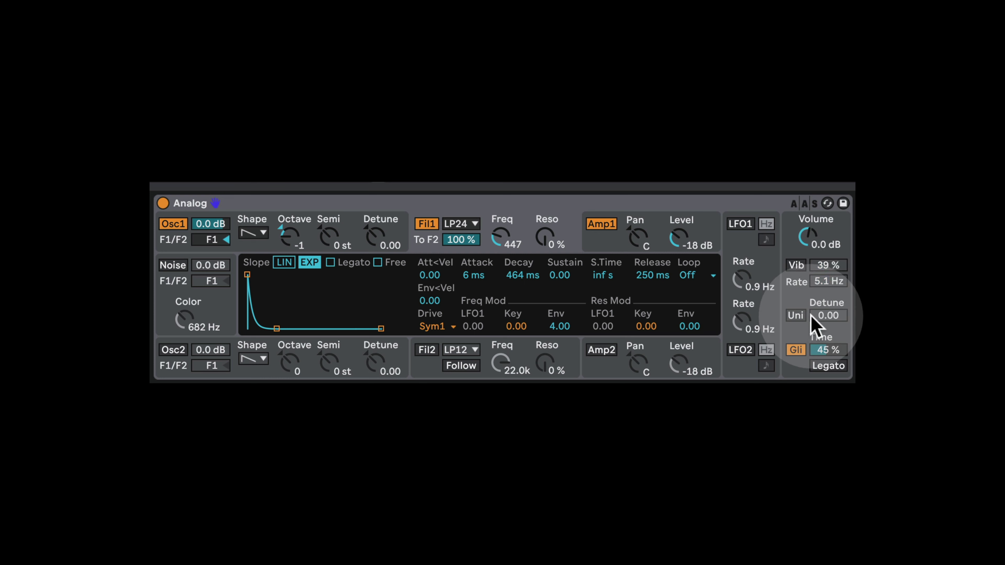
{"action": "left_click", "coordinate": [795, 350]}
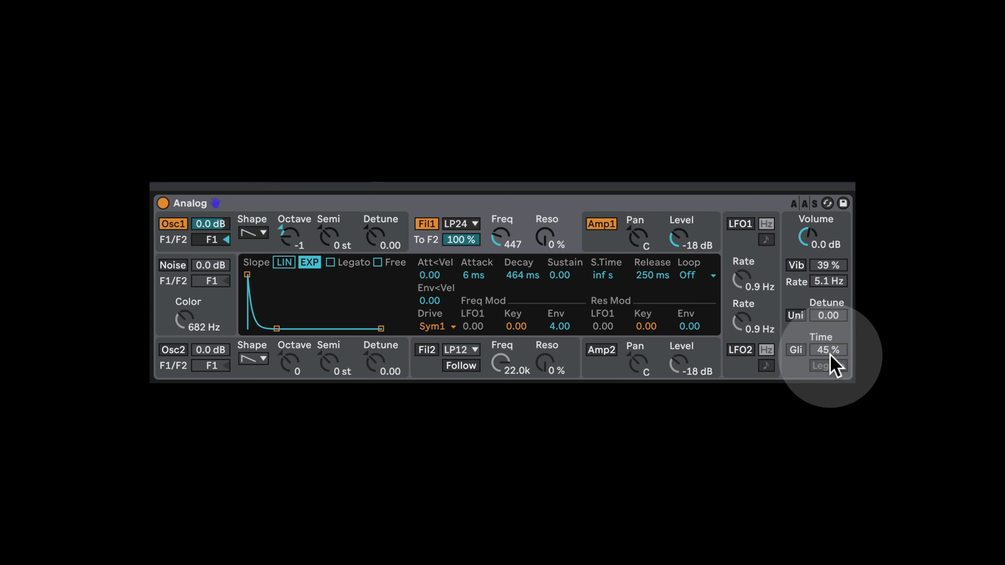
Step: Enable Analog's noise generator with a 5.1 kHz color and -6.2 dB level, and raise the filter 1 cutoff to 750 Hz
{"action": "left_click", "coordinate": [173, 265]}
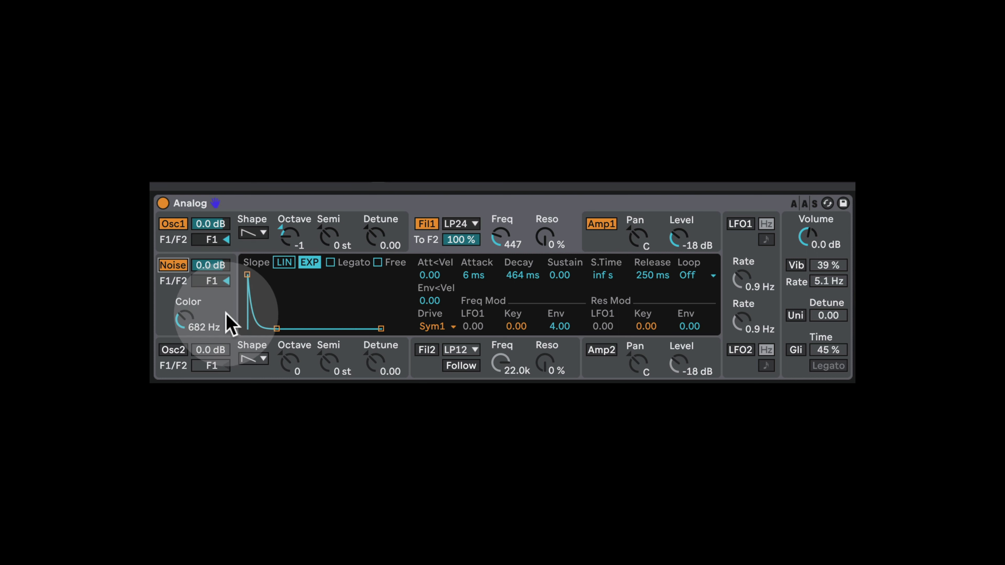
{"action": "left_click_drag", "start_coordinate": [187, 328], "coordinate": [188, 305]}
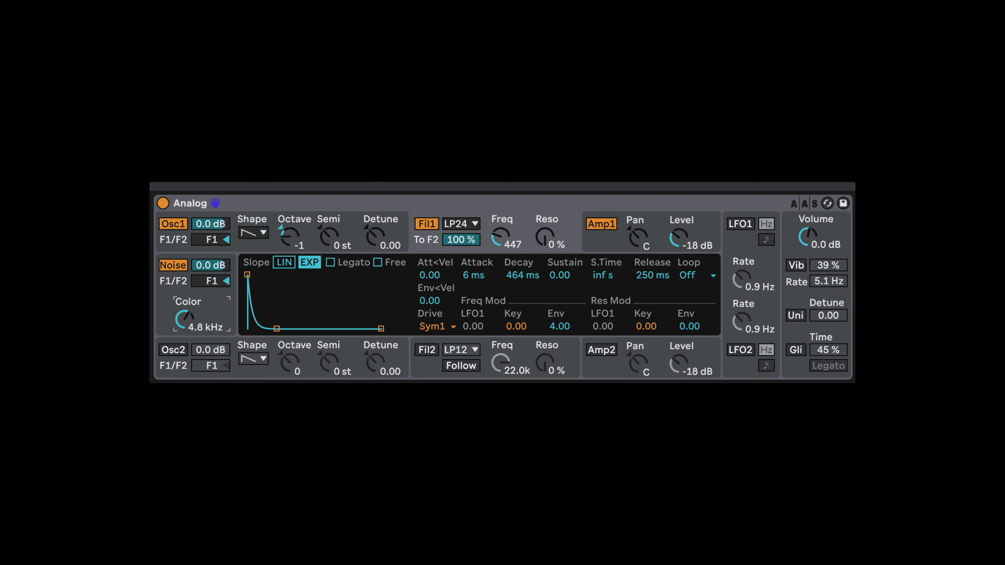
{"action": "left_click_drag", "start_coordinate": [186, 322], "coordinate": [194, 318]}
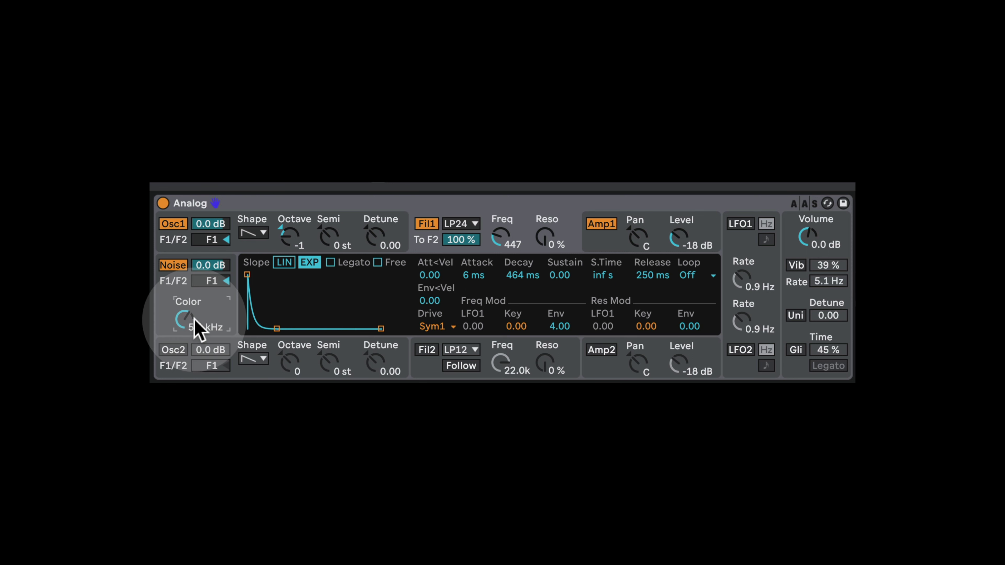
{"action": "left_click", "coordinate": [216, 266]}
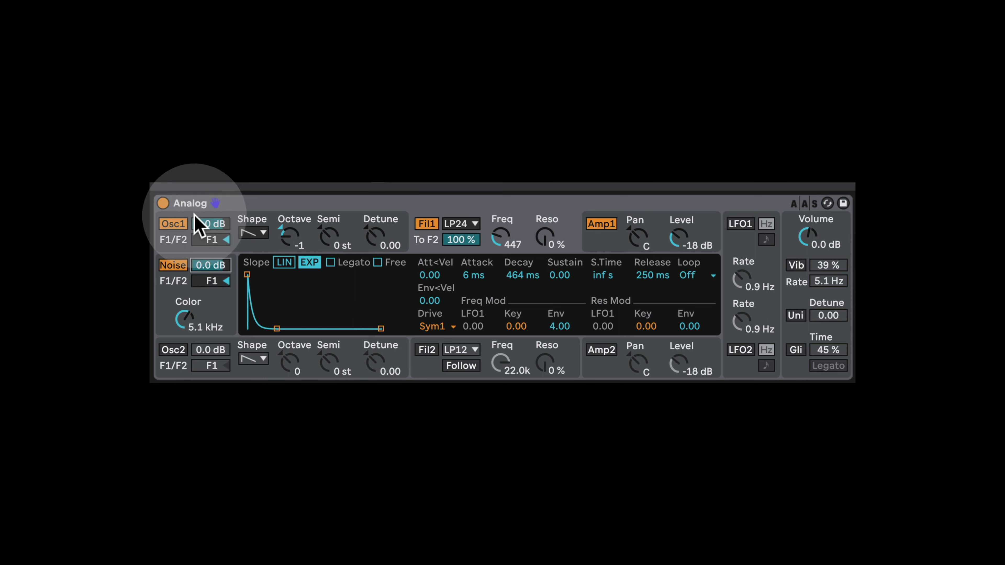
{"action": "left_click", "coordinate": [213, 224]}
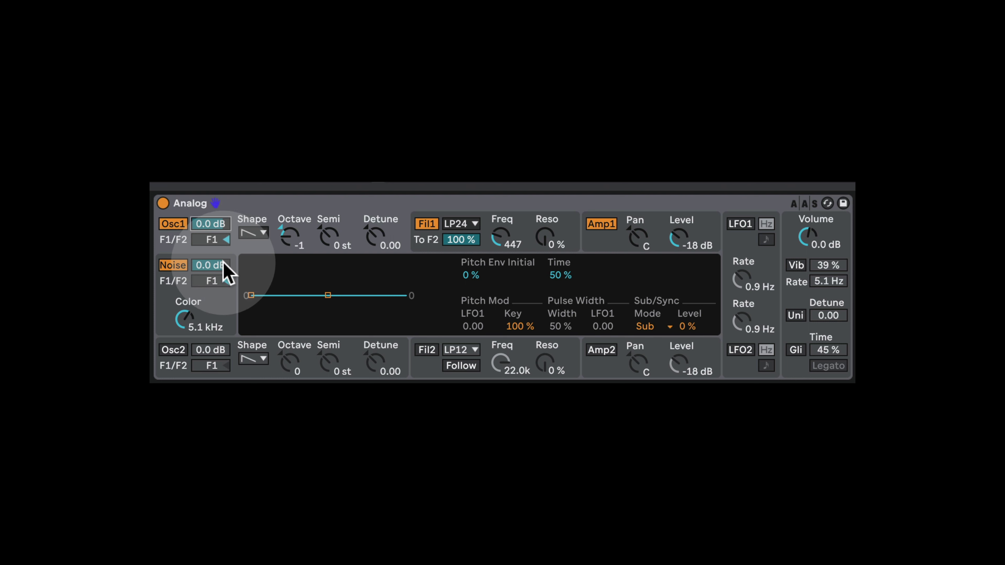
{"action": "left_click_drag", "start_coordinate": [224, 268], "coordinate": [224, 279]}
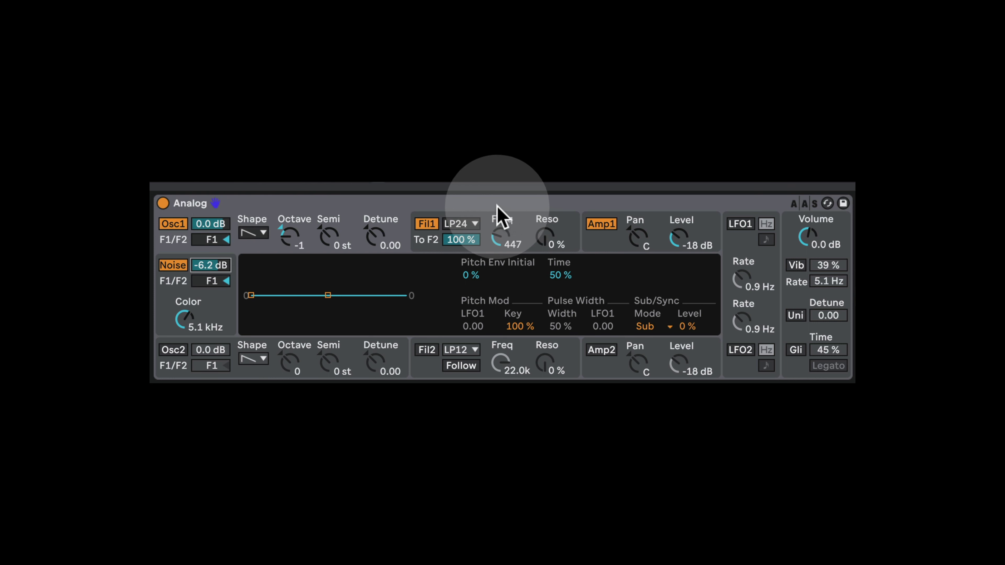
{"action": "left_click", "coordinate": [505, 237]}
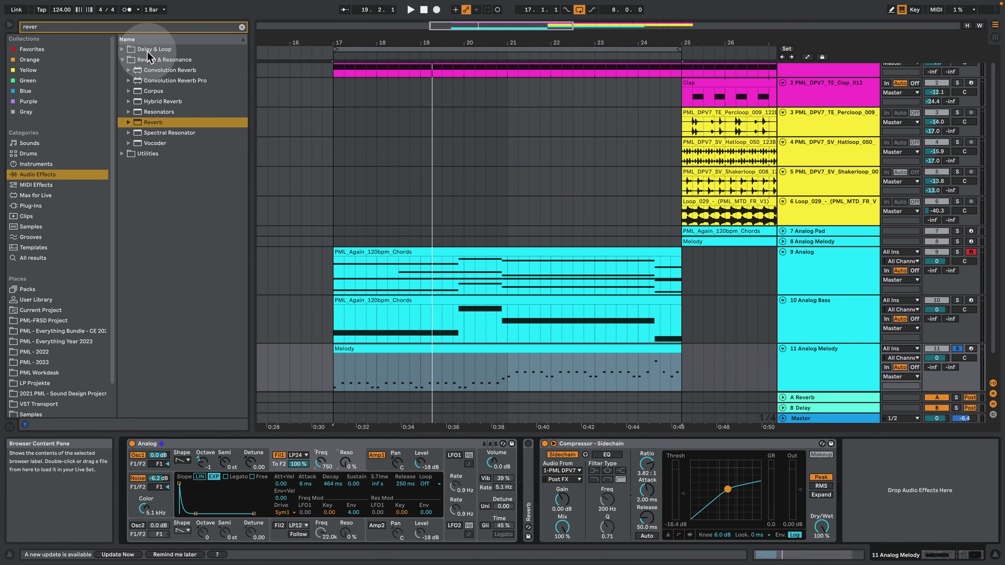
Step: Search the audio effects for "delay" and add Delay between Reverb and the sidechain compressor on 11 Analog Melody
{"action": "left_click", "coordinate": [87, 28]}
{"action": "type", "text": "delay"}
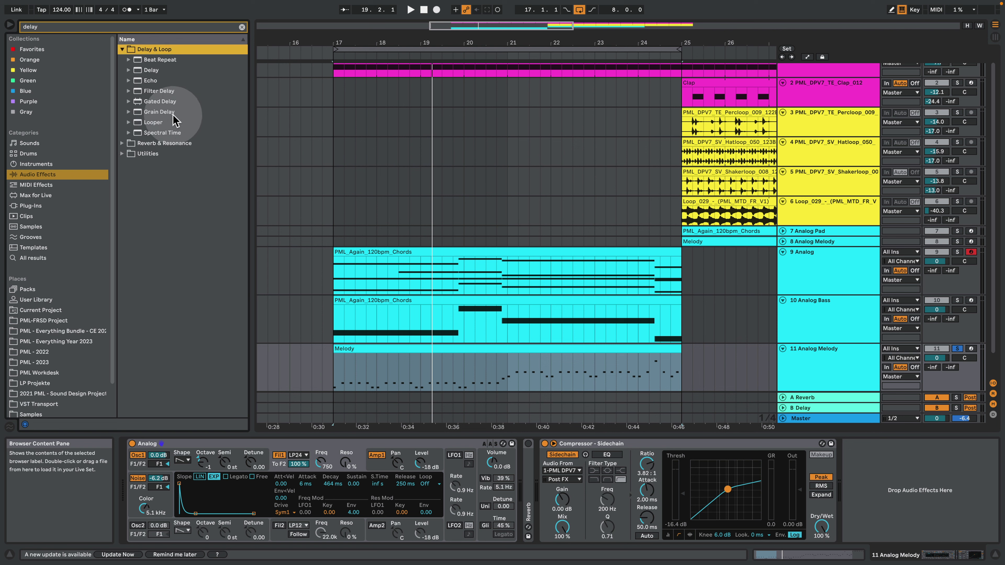
{"action": "left_click_drag", "start_coordinate": [150, 71], "coordinate": [551, 485]}
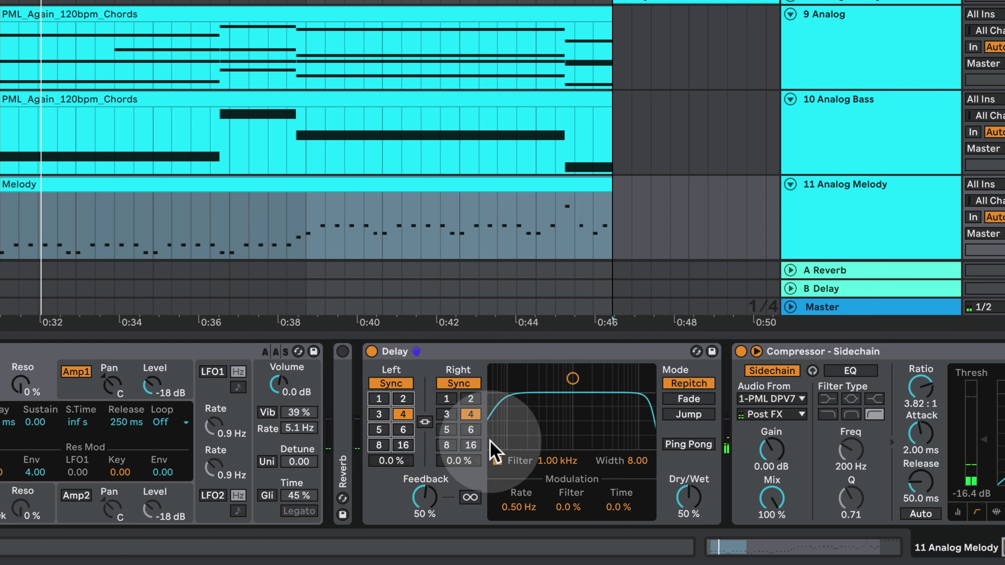
Step: Set Delay's right channel to 6 sixteenths, enable Ping Pong, and set its filter to 4.49 kHz with a width of 5.87
{"action": "left_click", "coordinate": [471, 430]}
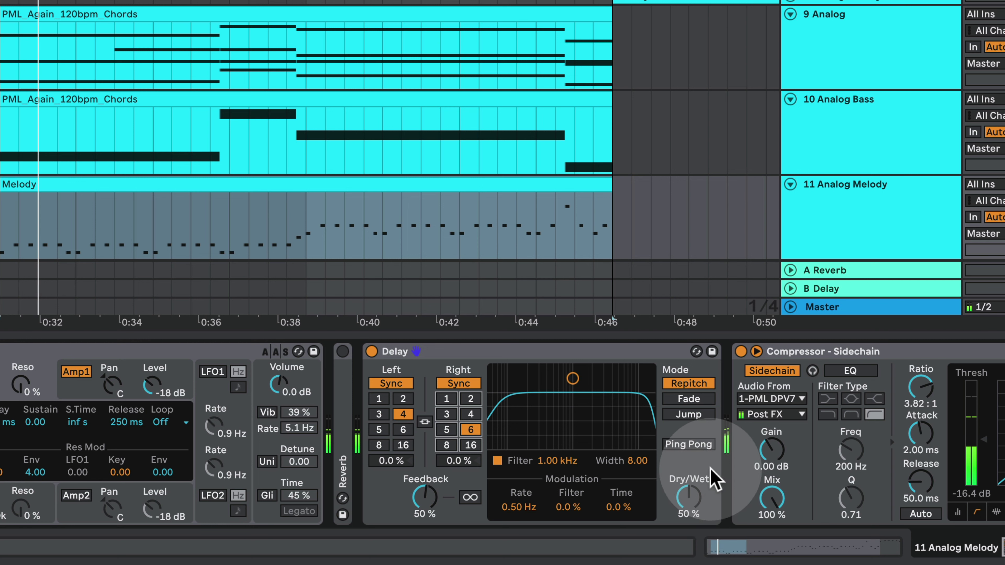
{"action": "left_click", "coordinate": [689, 444]}
{"action": "left_click_drag", "start_coordinate": [573, 379], "coordinate": [612, 396]}
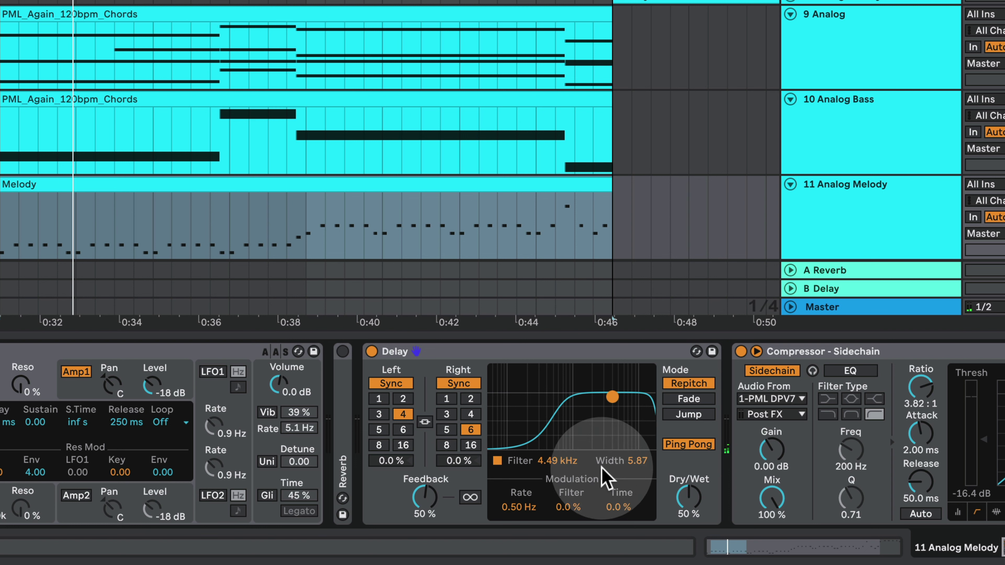
Step: Set Delay's feedback to 35 % and its dry/wet to 33 % on the melody track
{"action": "left_click_drag", "start_coordinate": [433, 505], "coordinate": [433, 512]}
{"action": "left_click_drag", "start_coordinate": [688, 510], "coordinate": [686, 493]}
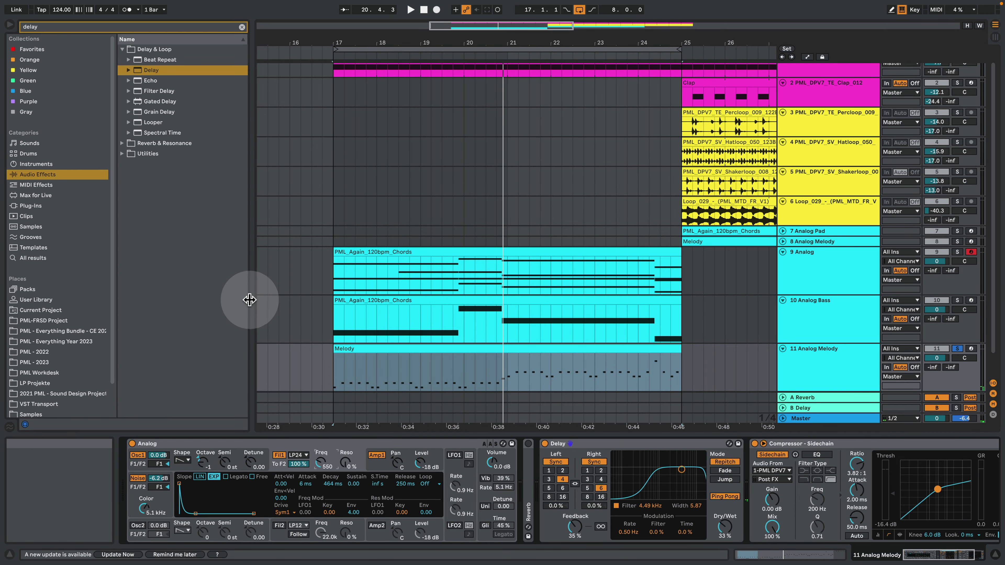
Step: Search the audio effects for "shimmer", add Large Shimmer Plate after Delay on 11 Analog Melody, and set its dry/wet to 20 %
{"action": "left_click", "coordinate": [43, 27]}
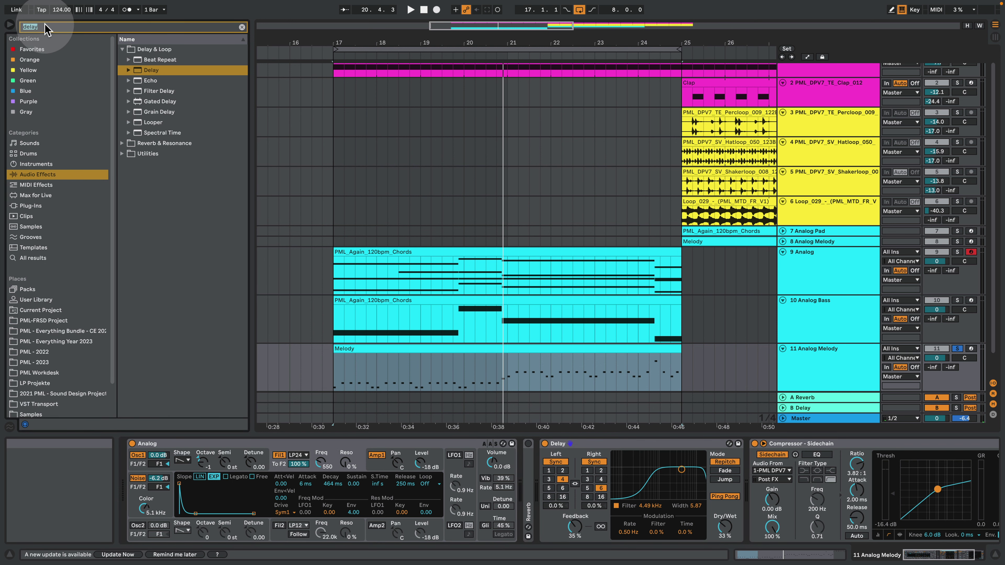
{"action": "type", "text": "shimmer"}
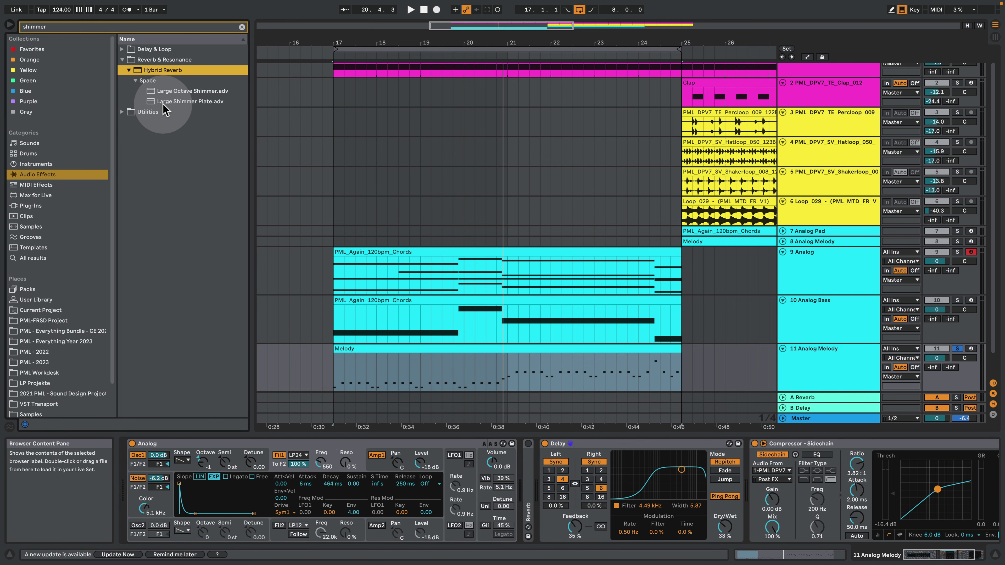
{"action": "left_click_drag", "start_coordinate": [177, 104], "coordinate": [766, 494]}
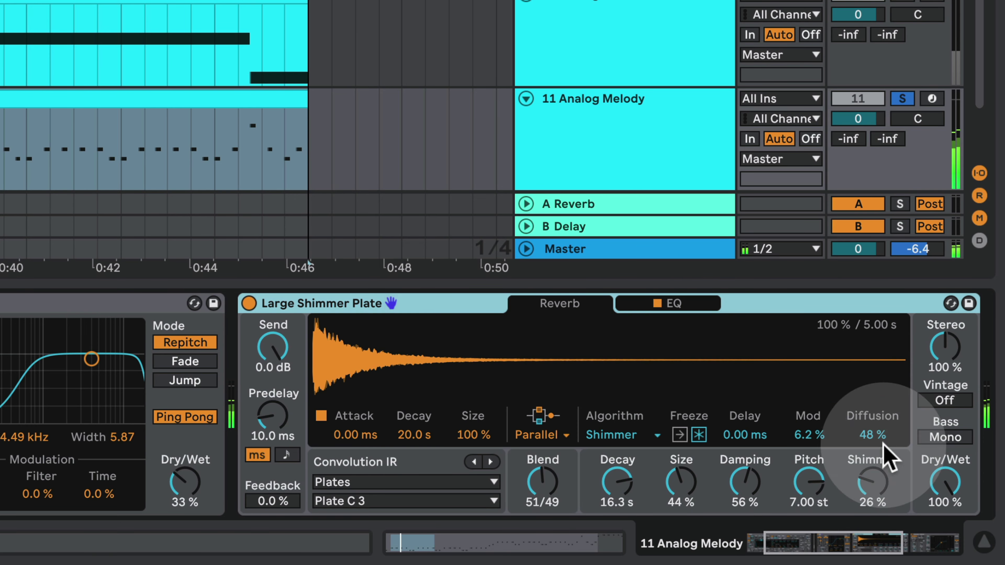
{"action": "mouse_move", "coordinate": [949, 495]}
{"action": "left_mouse_down"}
{"action": "mouse_move", "coordinate": [950, 527]}
{"action": "mouse_move", "coordinate": [944, 502]}
{"action": "left_mouse_up"}
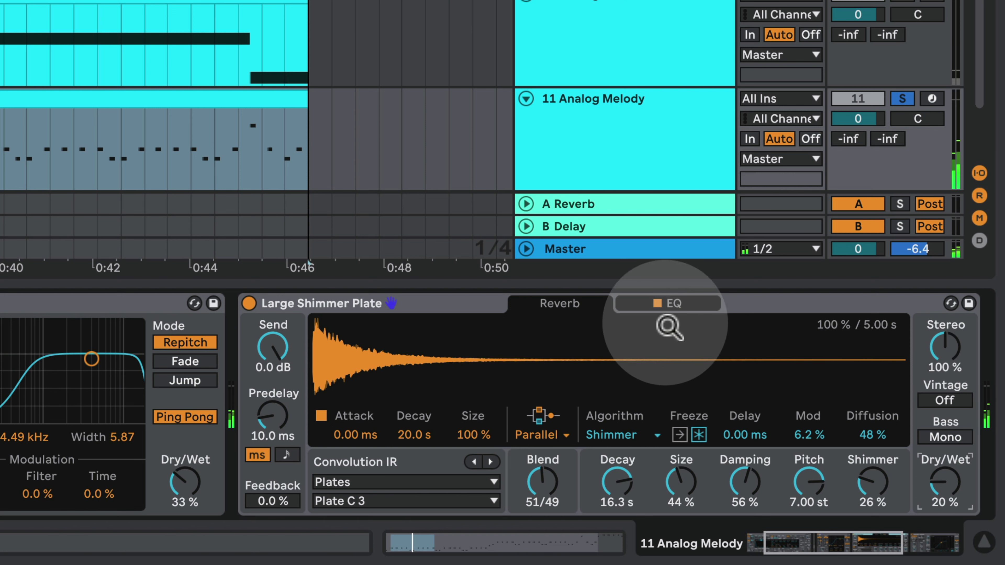
Step: Flatten band 2 of Large Shimmer Plate's EQ to 0.1 dB and set the reverb's blend to 3/97
{"action": "left_click", "coordinate": [687, 303]}
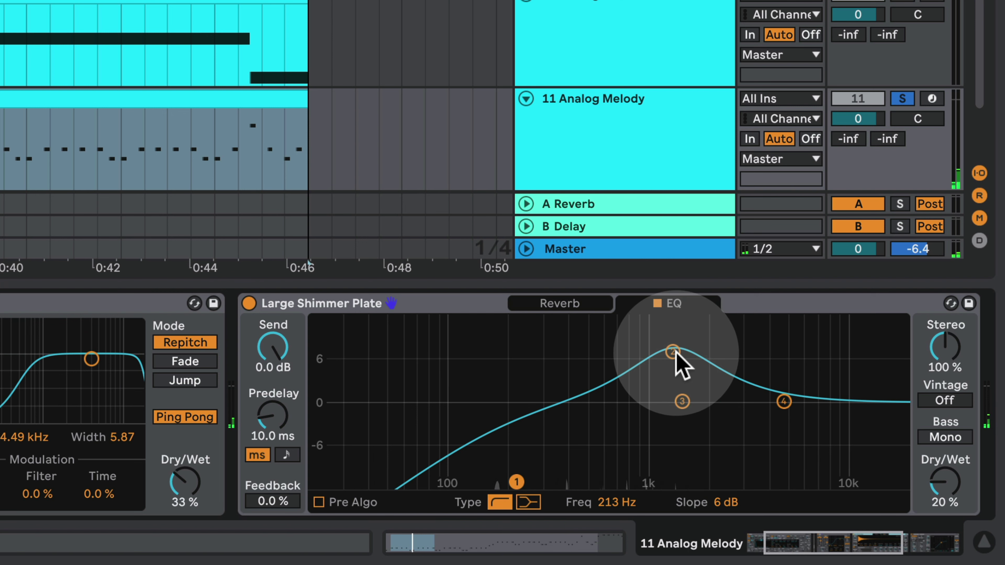
{"action": "left_click_drag", "start_coordinate": [674, 353], "coordinate": [672, 376]}
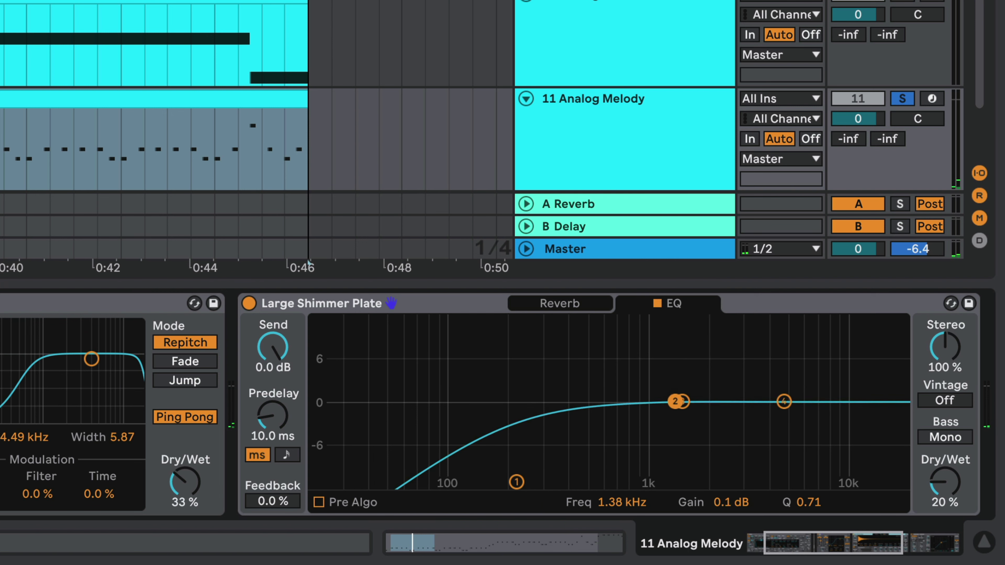
{"action": "left_click", "coordinate": [560, 306]}
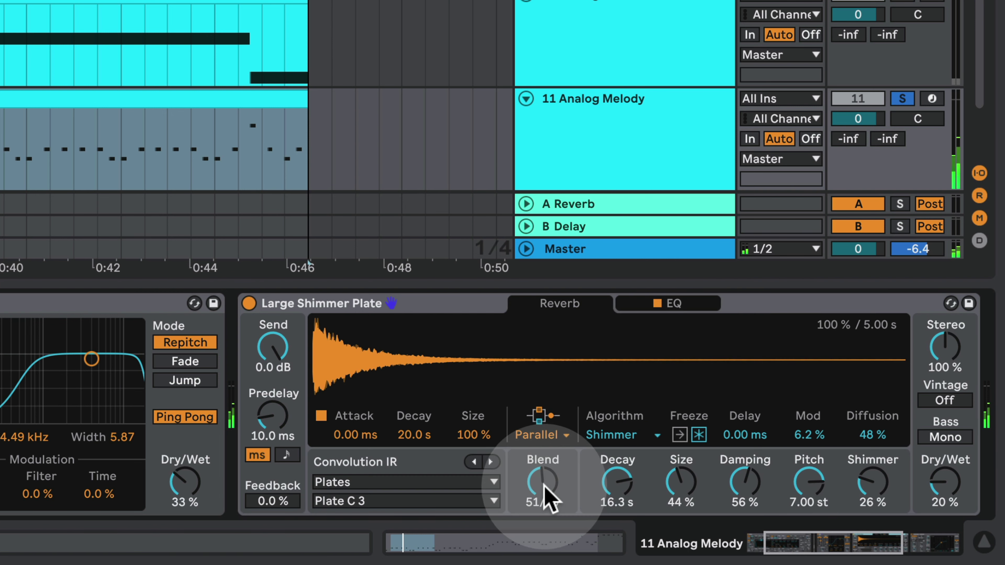
{"action": "mouse_move", "coordinate": [545, 498]}
{"action": "left_mouse_down"}
{"action": "mouse_move", "coordinate": [545, 513]}
{"action": "mouse_move", "coordinate": [550, 483]}
{"action": "left_mouse_up"}
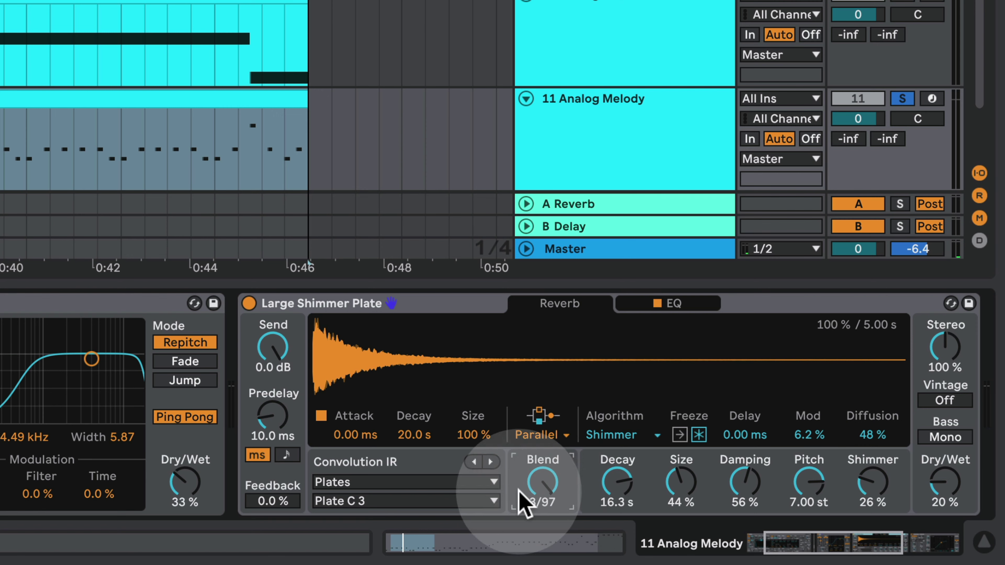
{"action": "key", "text": "space"}
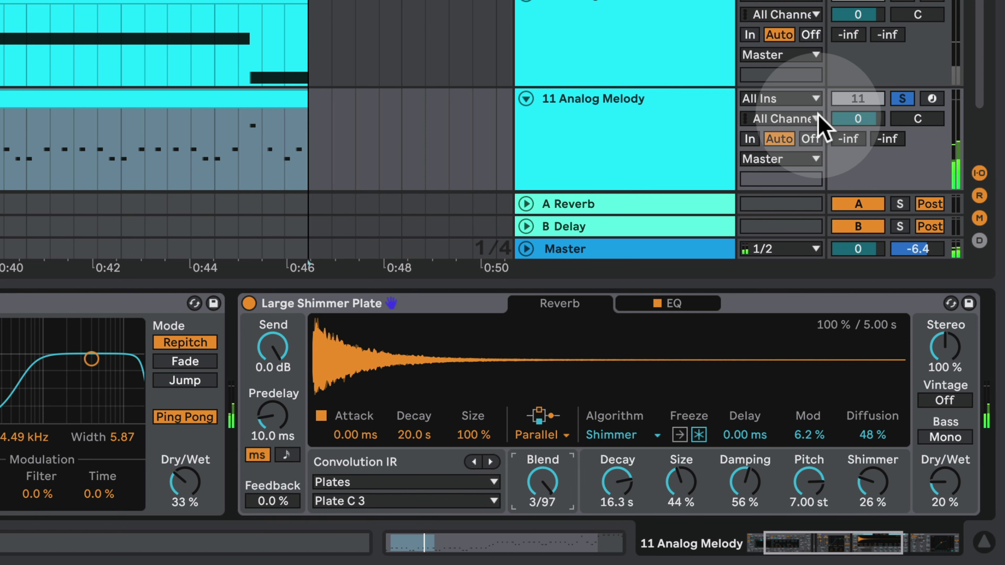
Step: Unsolo 11 Analog Melody and sweep its Analog filter 1 cutoff during playback, ending at 467 Hz
{"action": "left_click_drag", "start_coordinate": [775, 537], "coordinate": [754, 543]}
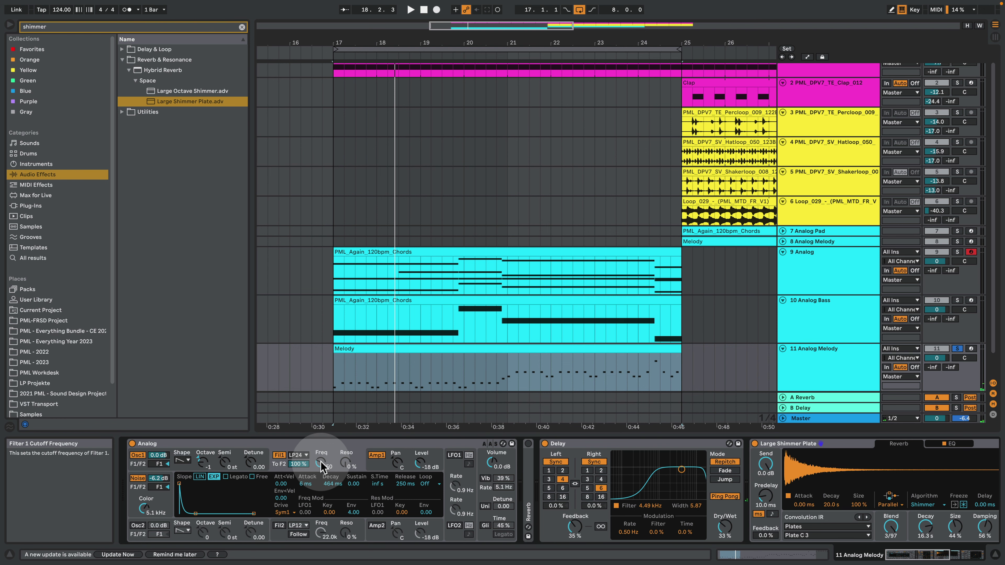
{"action": "left_click", "coordinate": [321, 463]}
{"action": "key", "text": "space"}
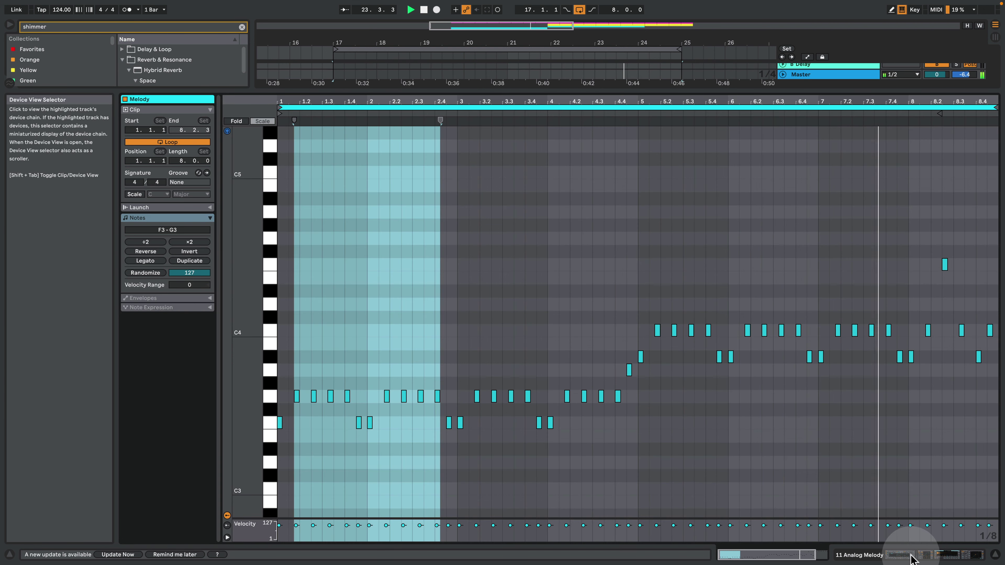
{"action": "left_click", "coordinate": [834, 456]}
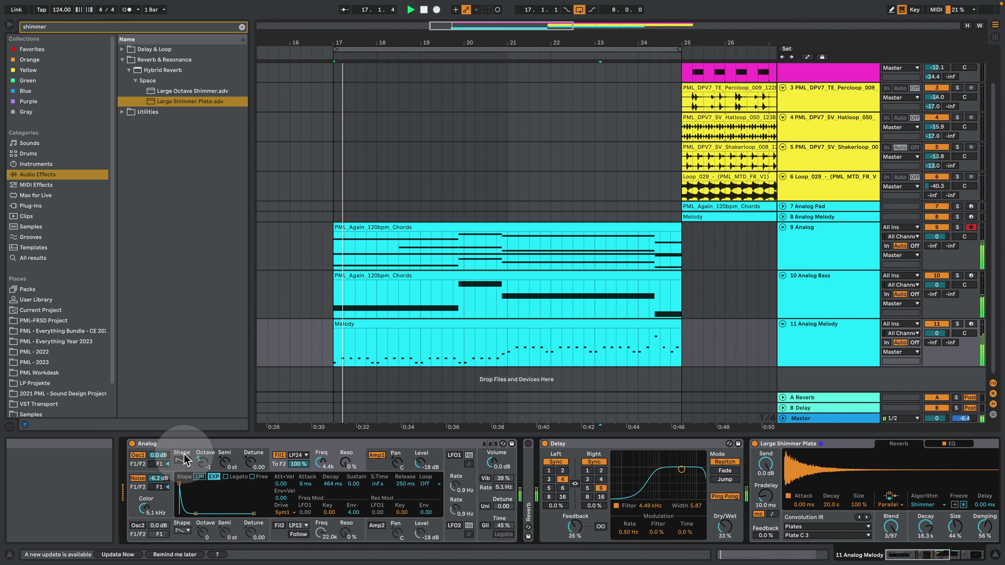
{"action": "left_click_drag", "start_coordinate": [321, 463], "coordinate": [321, 487]}
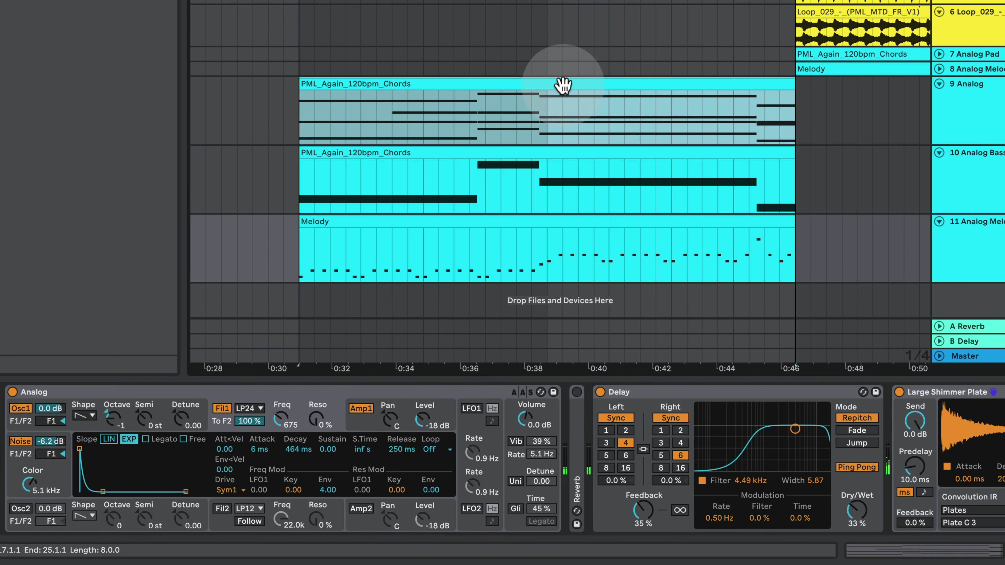
{"action": "left_click", "coordinate": [806, 247]}
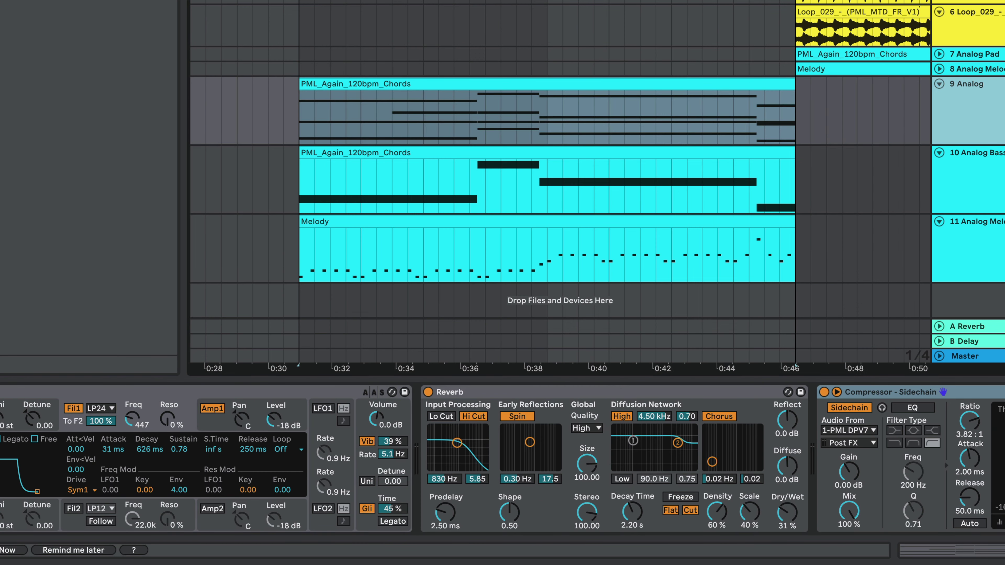
{"action": "scroll", "coordinate": [403, 429], "scroll_direction": "left", "scroll_amount": 4}
{"action": "left_click_drag", "start_coordinate": [282, 418], "coordinate": [282, 435]}
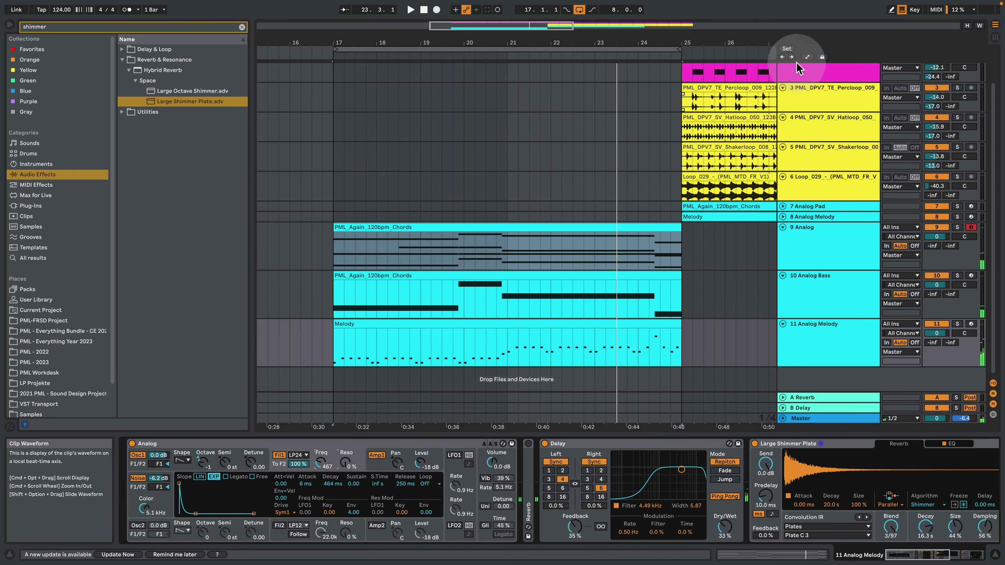
Step: Automate filter 1 frequency on 11 Analog Melody, rising from 124 Hz at bar 17 to about 2.2 kHz past bar 23, then falling
{"action": "left_click", "coordinate": [807, 57]}
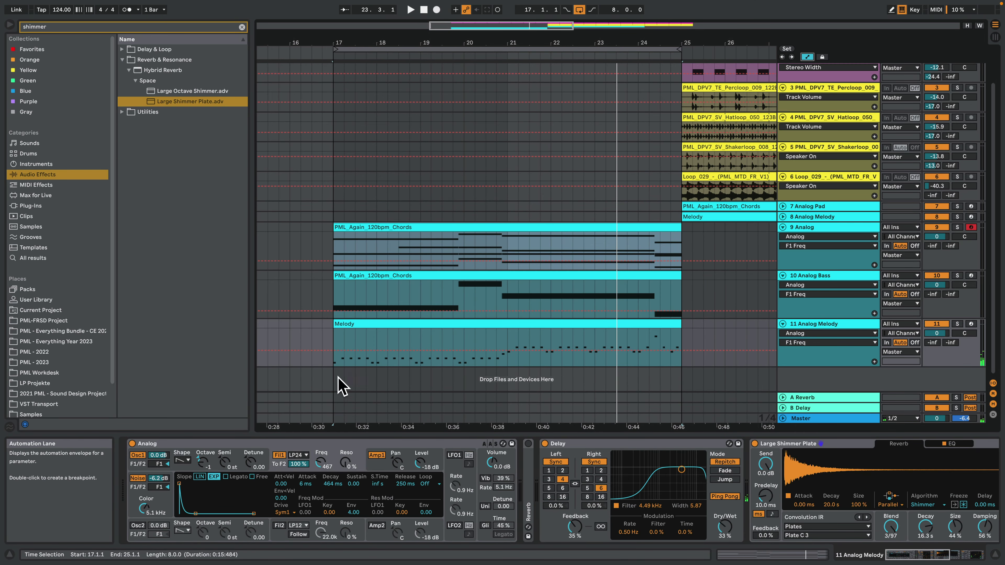
{"action": "left_click", "coordinate": [323, 462]}
{"action": "left_click_drag", "start_coordinate": [334, 350], "coordinate": [333, 352]}
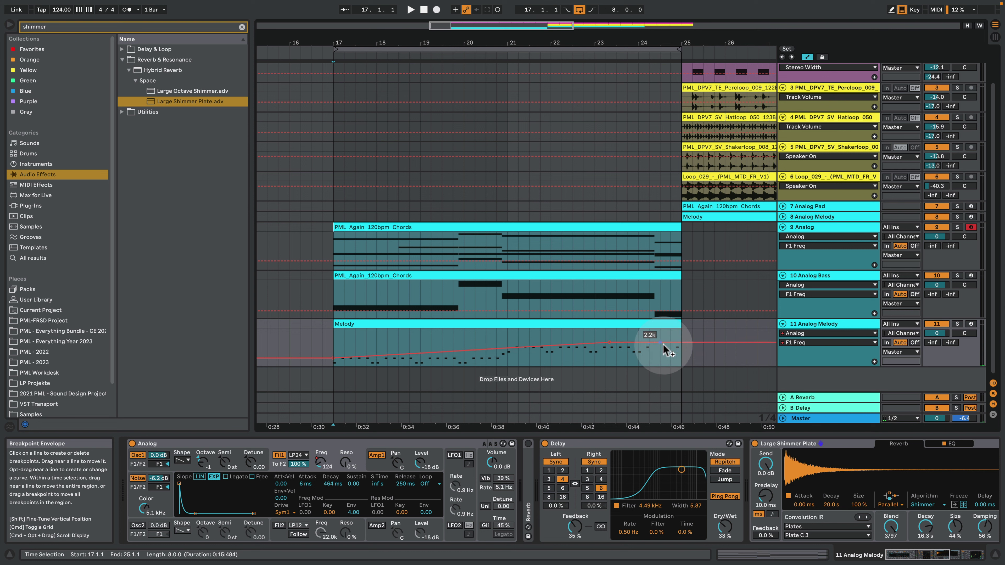
{"action": "left_click_drag", "start_coordinate": [667, 349], "coordinate": [671, 353]}
Step: Play from bar 19 and slightly raise the opening breakpoint of the melody's filter frequency automation at bar 17
{"action": "left_click", "coordinate": [420, 341]}
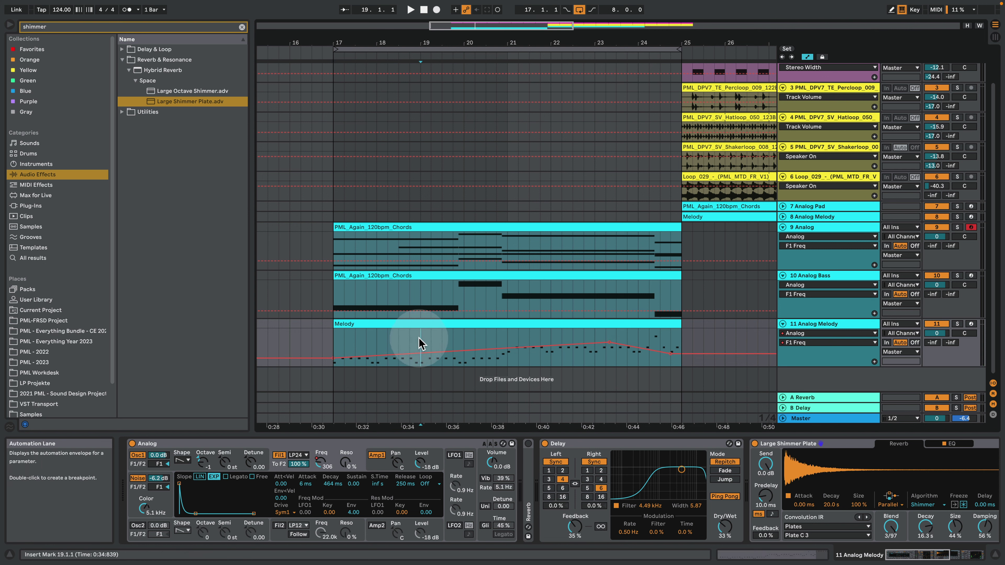
{"action": "key", "text": "space"}
{"action": "mouse_move", "coordinate": [334, 359]}
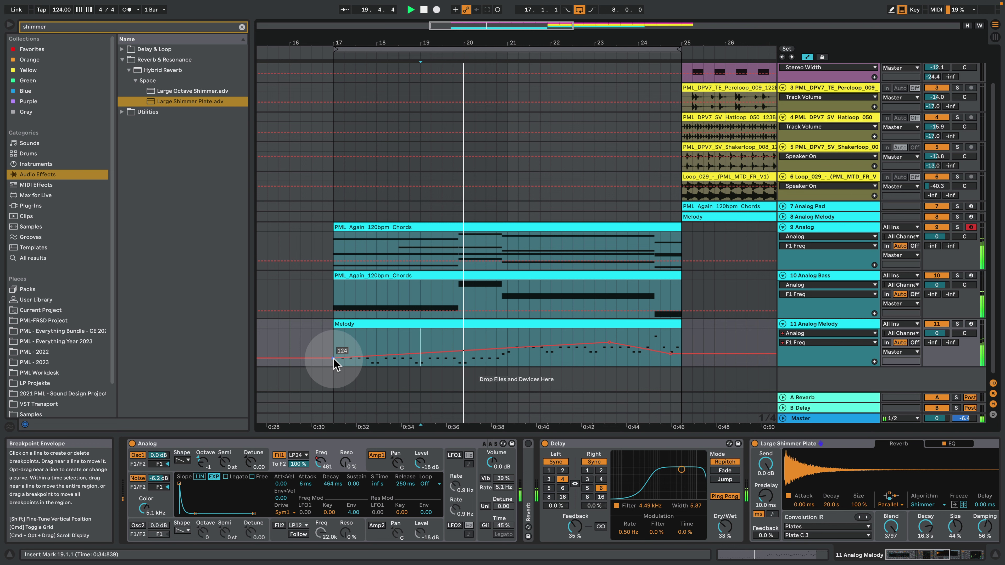
{"action": "left_click_drag", "start_coordinate": [333, 359], "coordinate": [334, 356]}
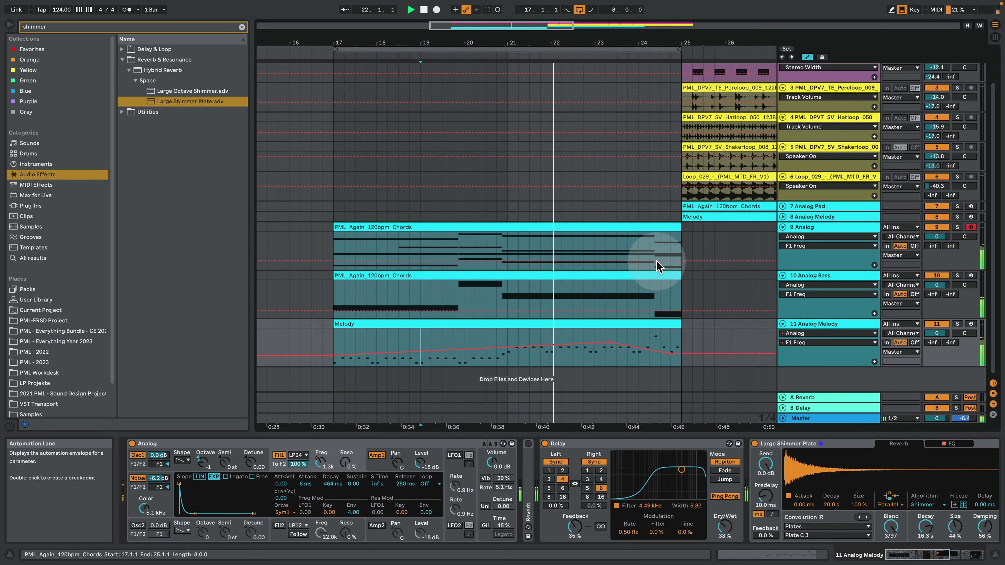
Step: Extend the Percloop and Clap clips back to start at bar 17 and play the loop
{"action": "scroll", "coordinate": [690, 289], "scroll_direction": "up", "scroll_amount": 1}
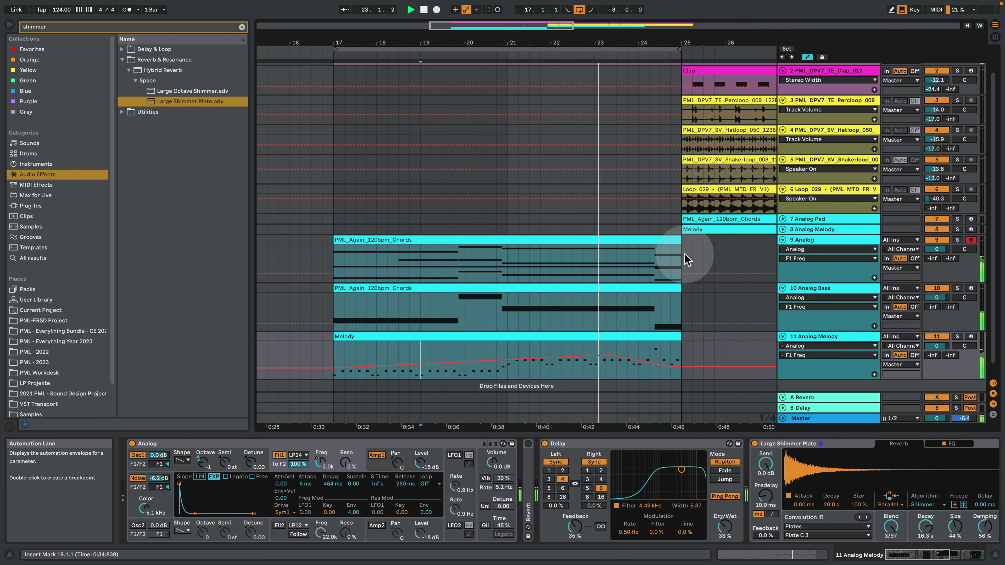
{"action": "scroll", "coordinate": [689, 186], "scroll_direction": "up", "scroll_amount": 2}
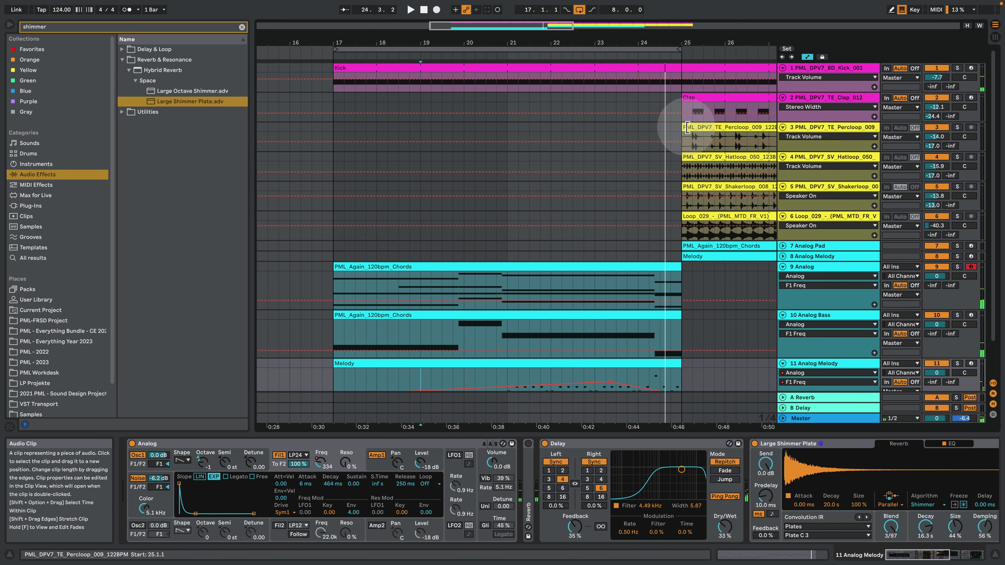
{"action": "left_click_drag", "start_coordinate": [685, 128], "coordinate": [334, 127]}
{"action": "left_click_drag", "start_coordinate": [684, 97], "coordinate": [334, 98]}
{"action": "key", "text": "space"}
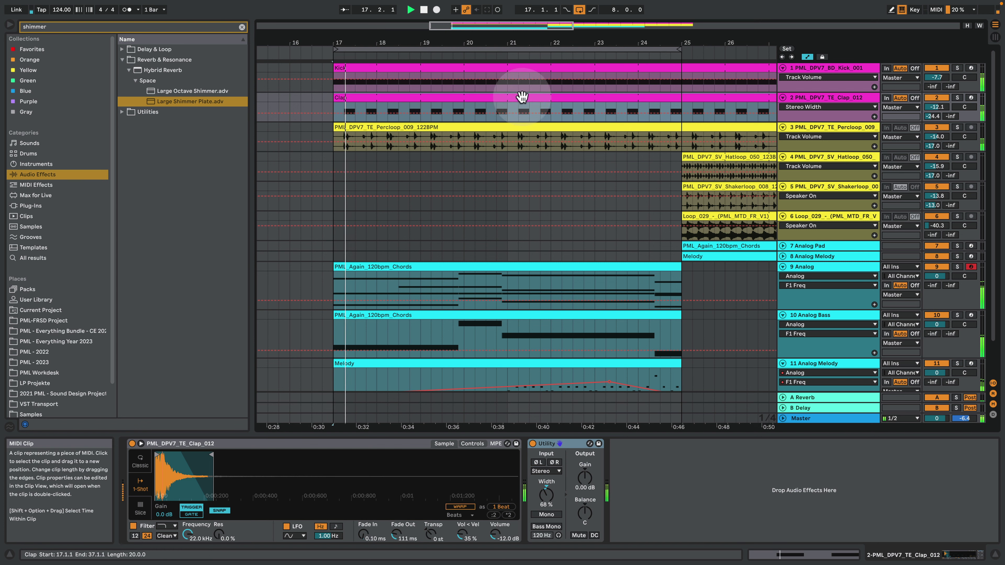
Step: Extend the Hatloop, Shakerloop and Loop_029 clips on tracks 4 to 6 back to bar 17
{"action": "left_click_drag", "start_coordinate": [686, 156], "coordinate": [334, 157]}
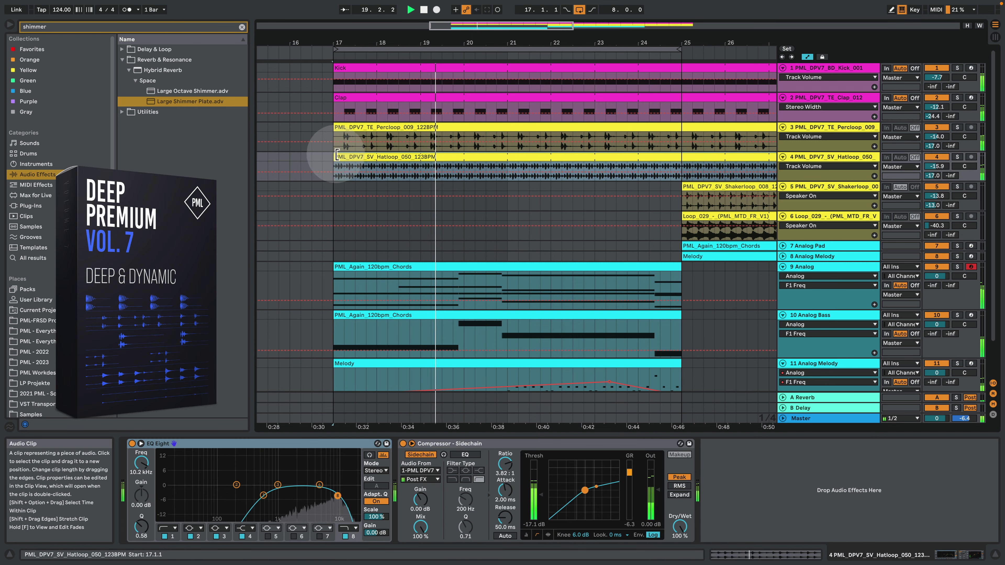
{"action": "left_click", "coordinate": [687, 187]}
{"action": "left_click_drag", "start_coordinate": [687, 187], "coordinate": [334, 186]}
{"action": "left_click", "coordinate": [643, 242]}
{"action": "left_click_drag", "start_coordinate": [682, 217], "coordinate": [330, 216]}
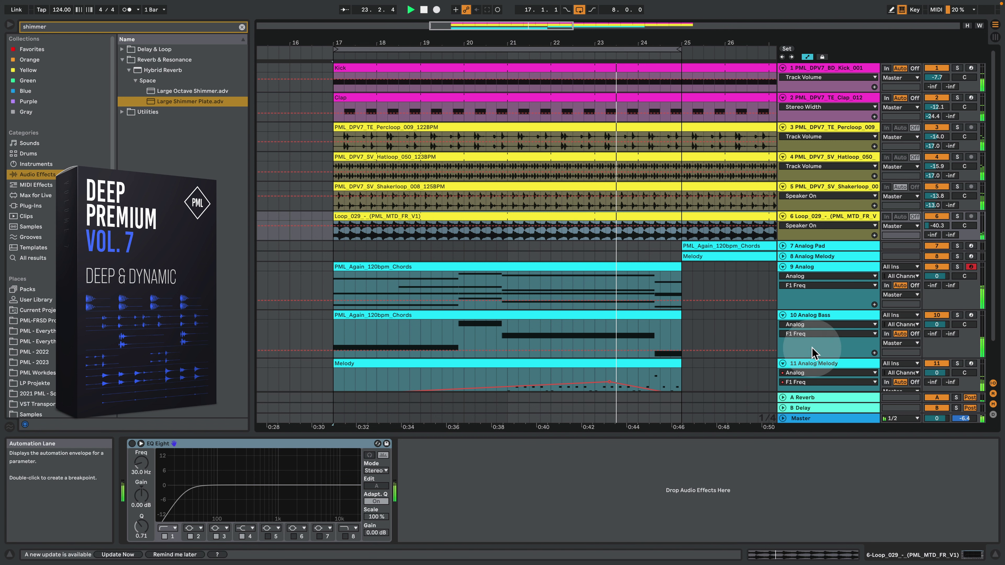
Step: Hide the device view, play the loop and lower the Hatloop track's volume to -20.4 dB
{"action": "left_click", "coordinate": [992, 553]}
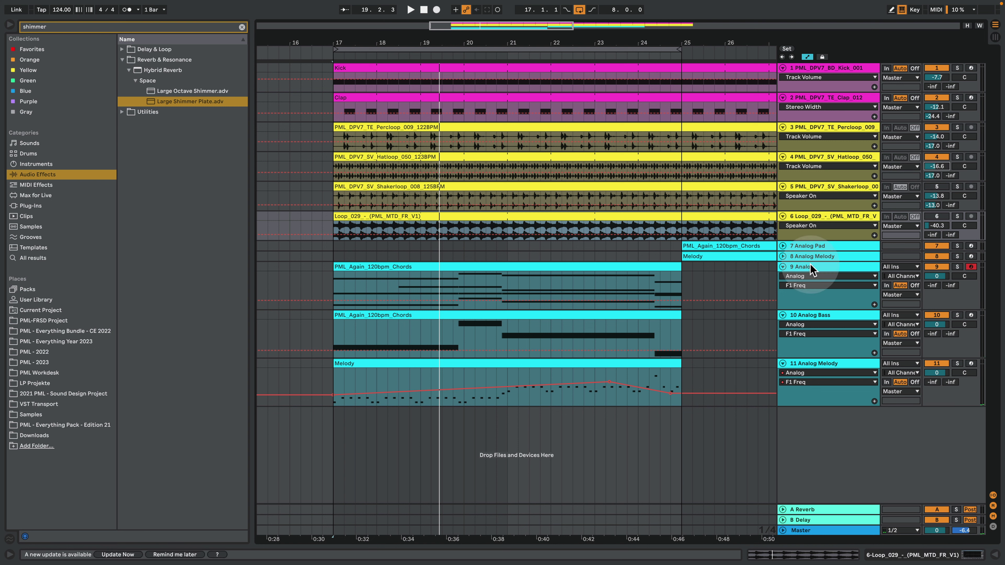
{"action": "key", "text": "space"}
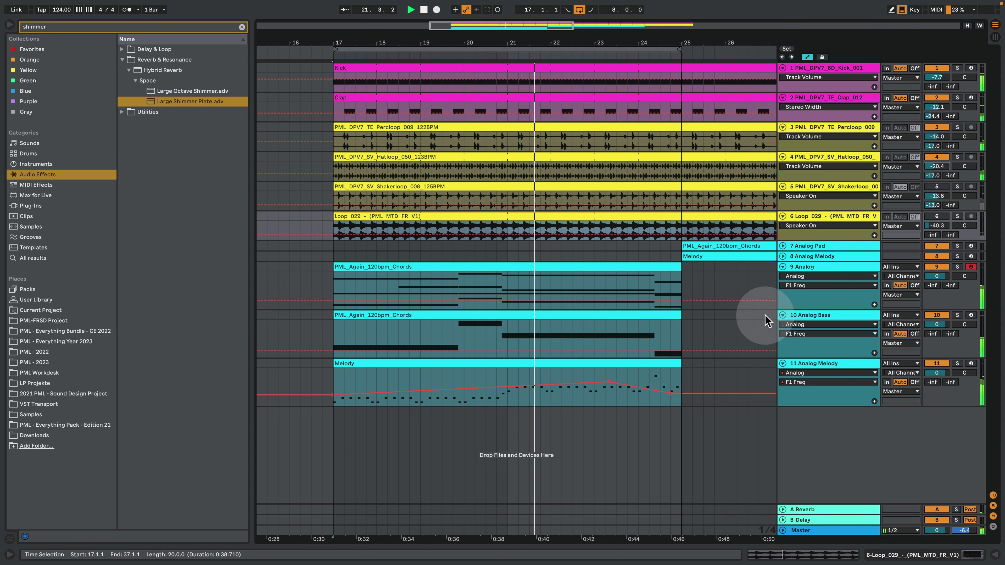
Step: Show the devices of track 9 Analog and lower its Analog filter 1 cutoff to 171 Hz
{"action": "left_click", "coordinate": [824, 282]}
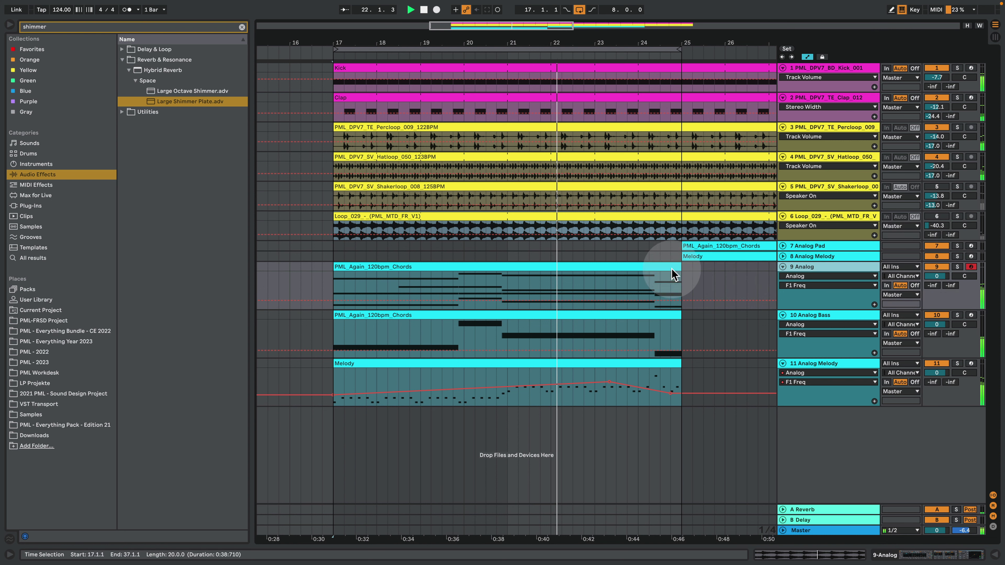
{"action": "double_click", "coordinate": [813, 271]}
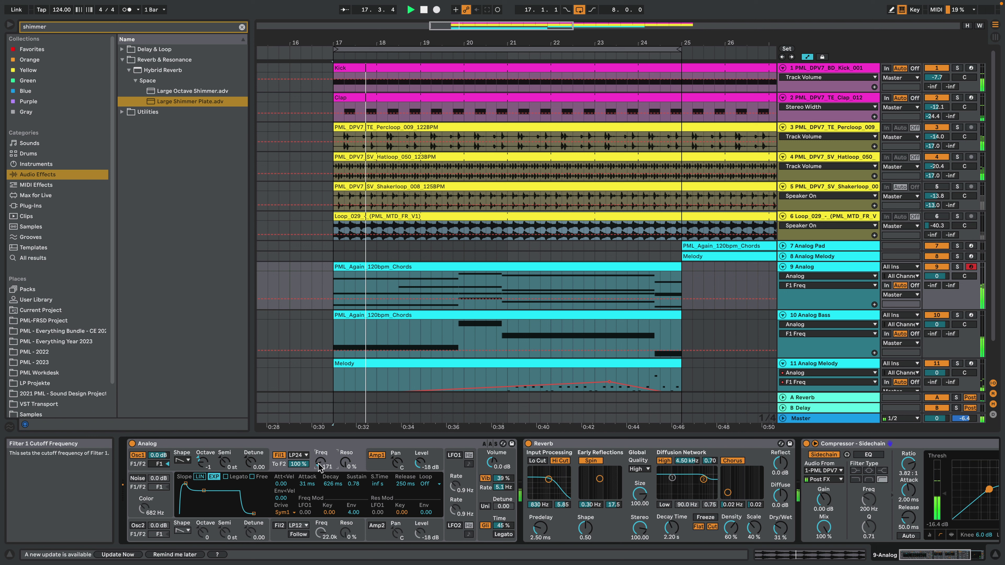
{"action": "left_click_drag", "start_coordinate": [319, 468], "coordinate": [320, 459]}
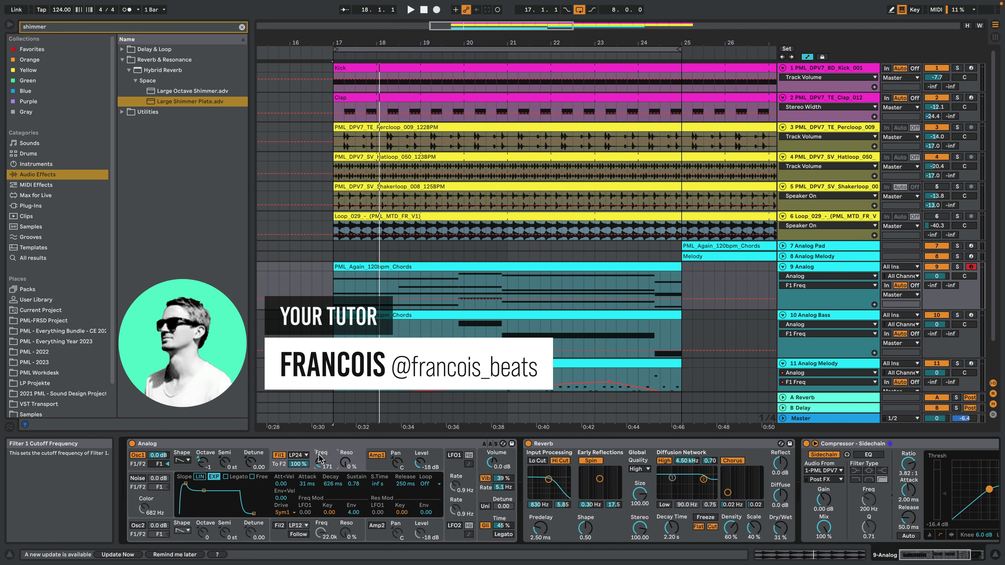